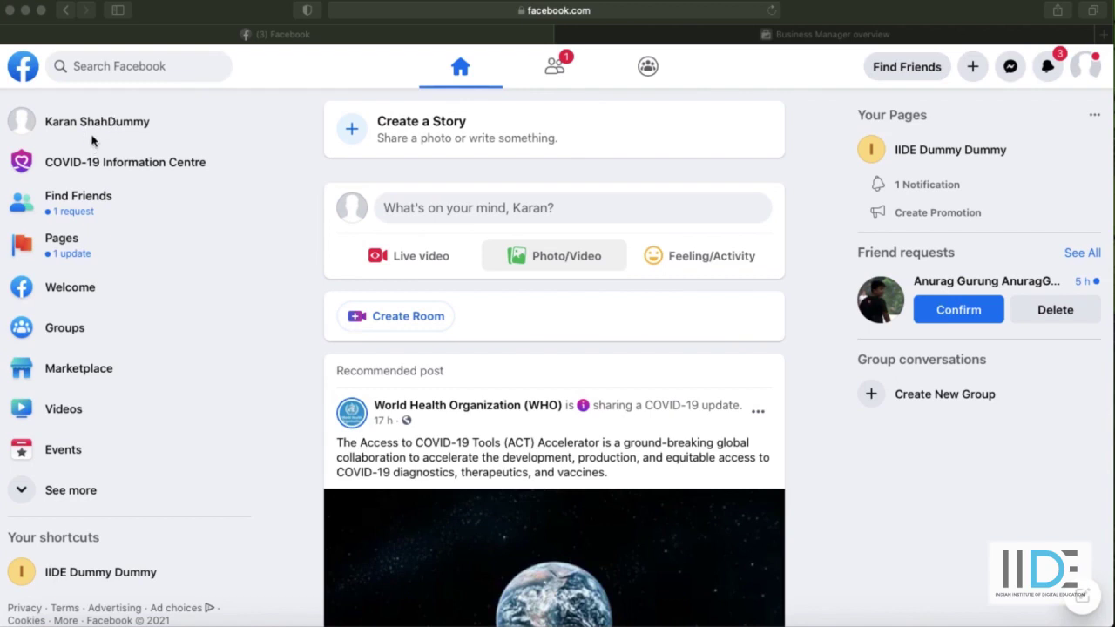
# Open the IIDE Dummy Dummy page from the list of managed Pages
pyautogui.click(55, 244)
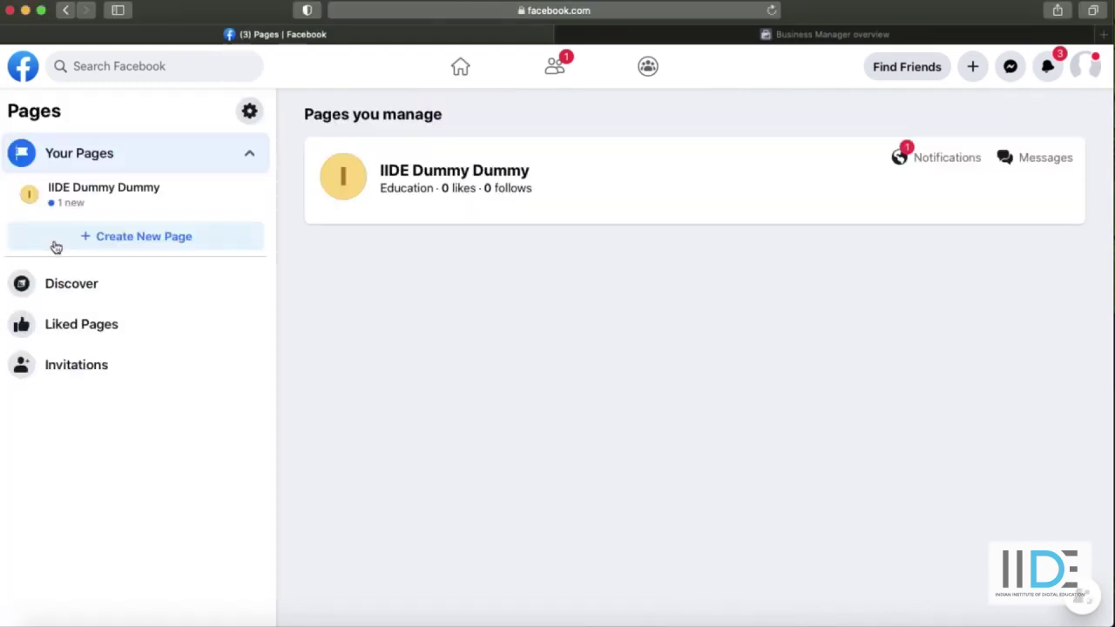
pyautogui.click(118, 199)
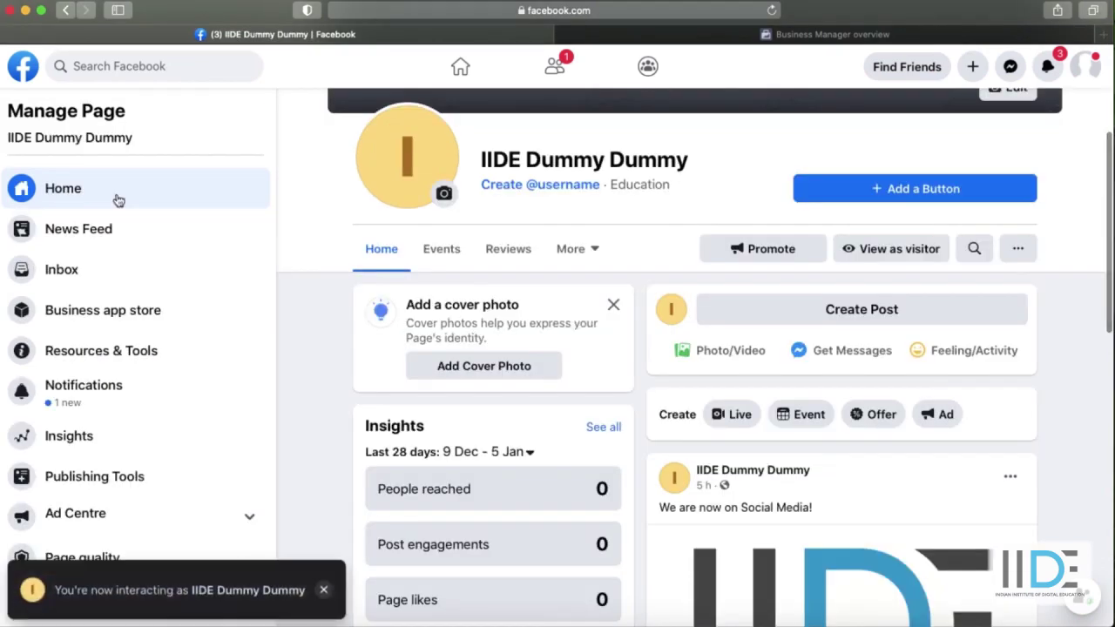
pyautogui.scroll(-3, 113, 296)
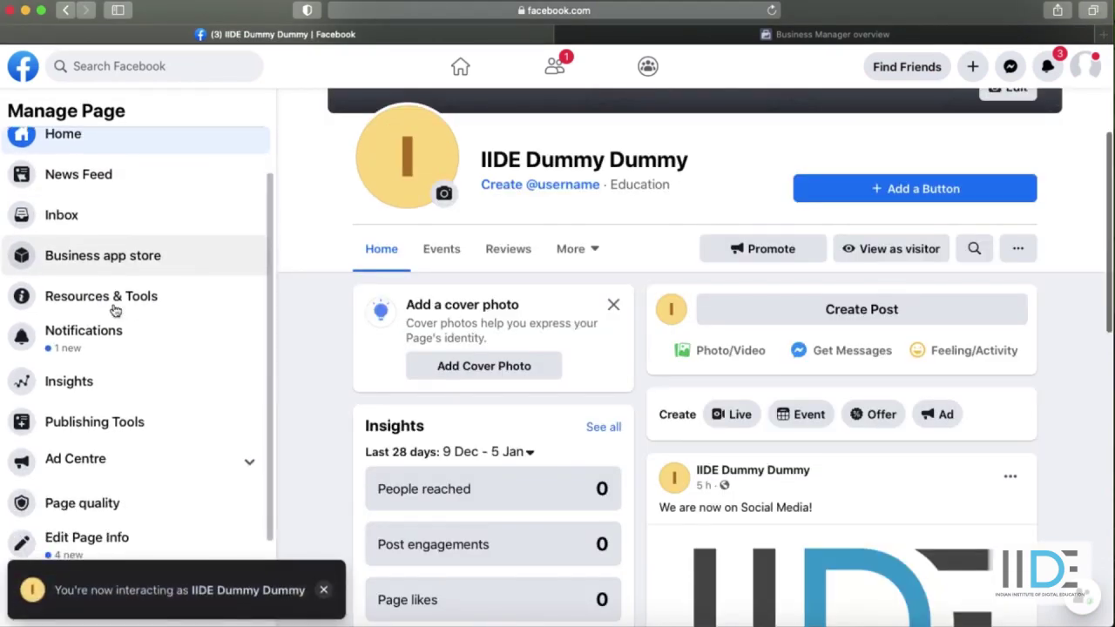
# Show All ads in the page's Ad Centre and launch Ads Manager in a new tab
pyautogui.click(248, 431)
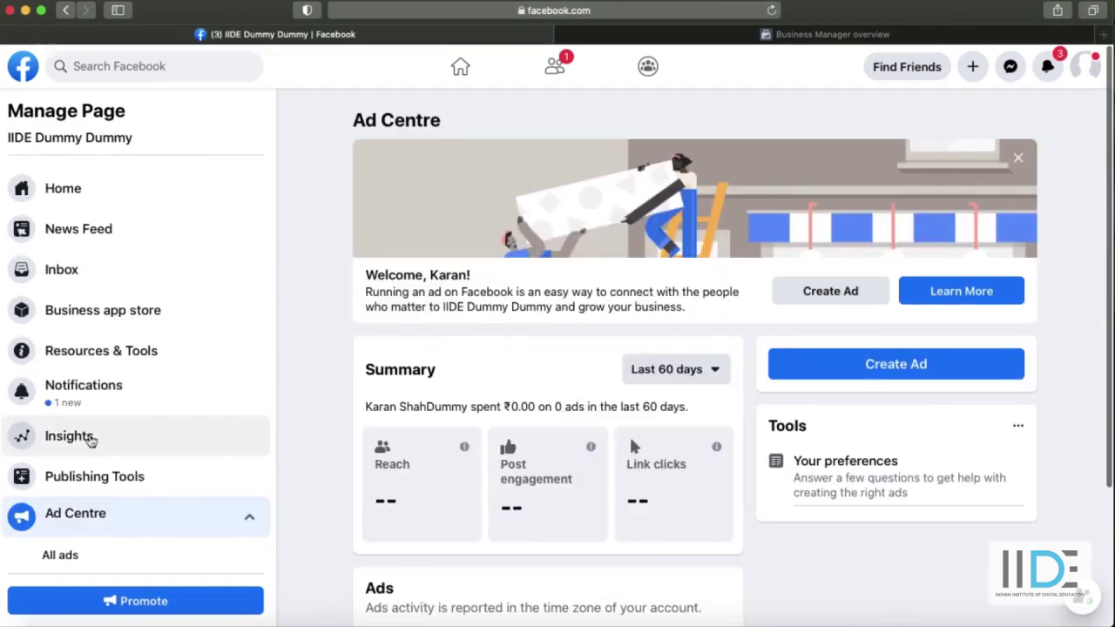
pyautogui.scroll(-5, 93, 438)
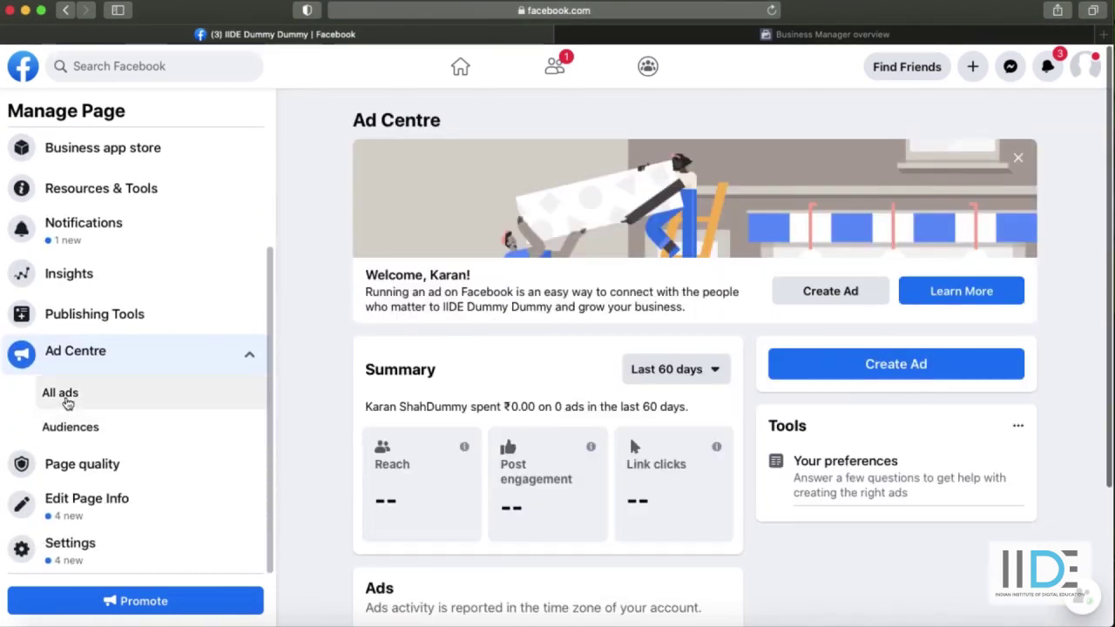
pyautogui.click(55, 396)
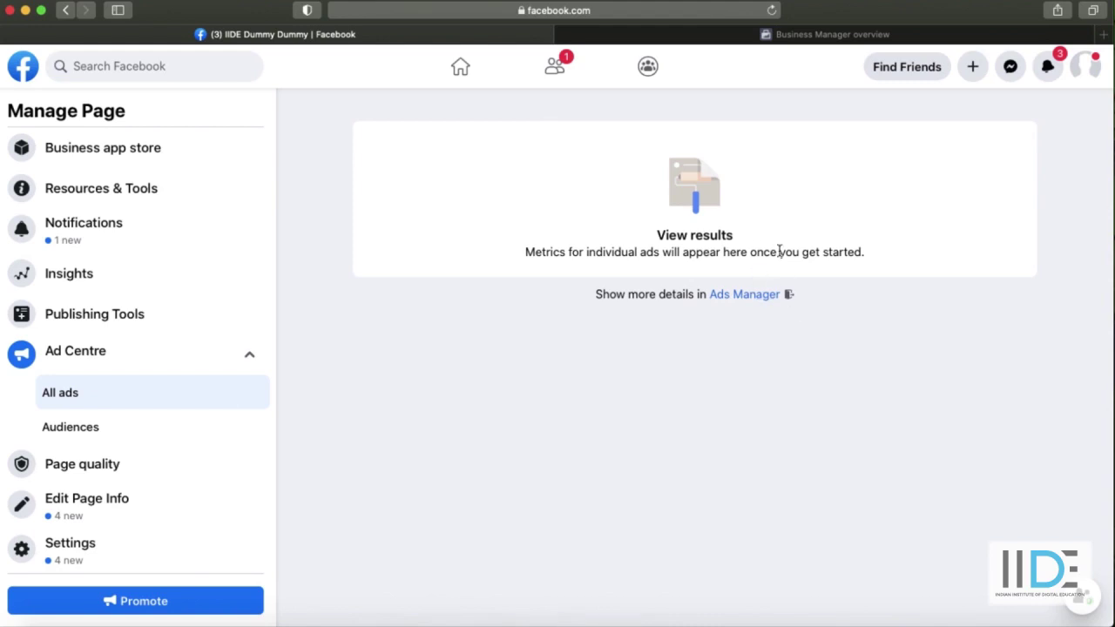
pyautogui.click(739, 296)
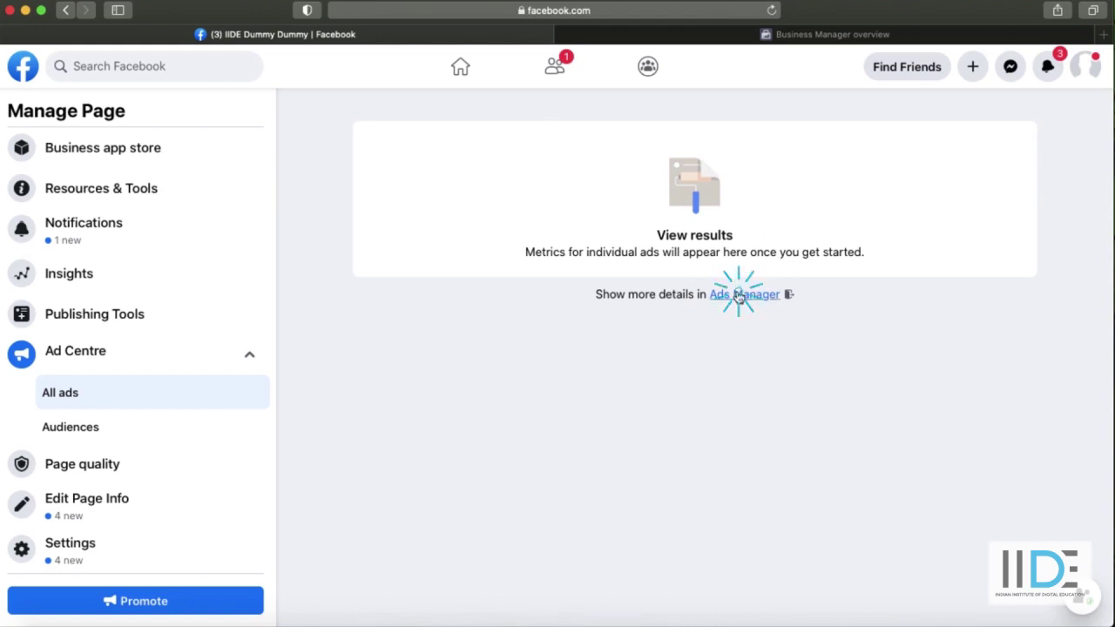
# Go to the Ads Manager Campaigns tab and list the available ad accounts
pyautogui.click(526, 37)
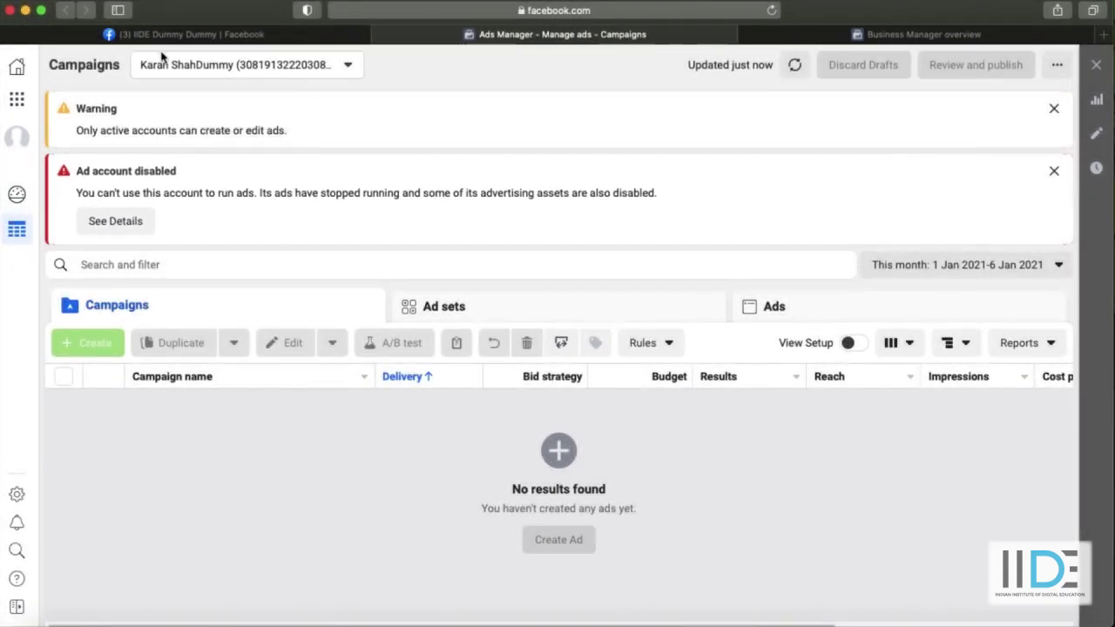
pyautogui.click(302, 72)
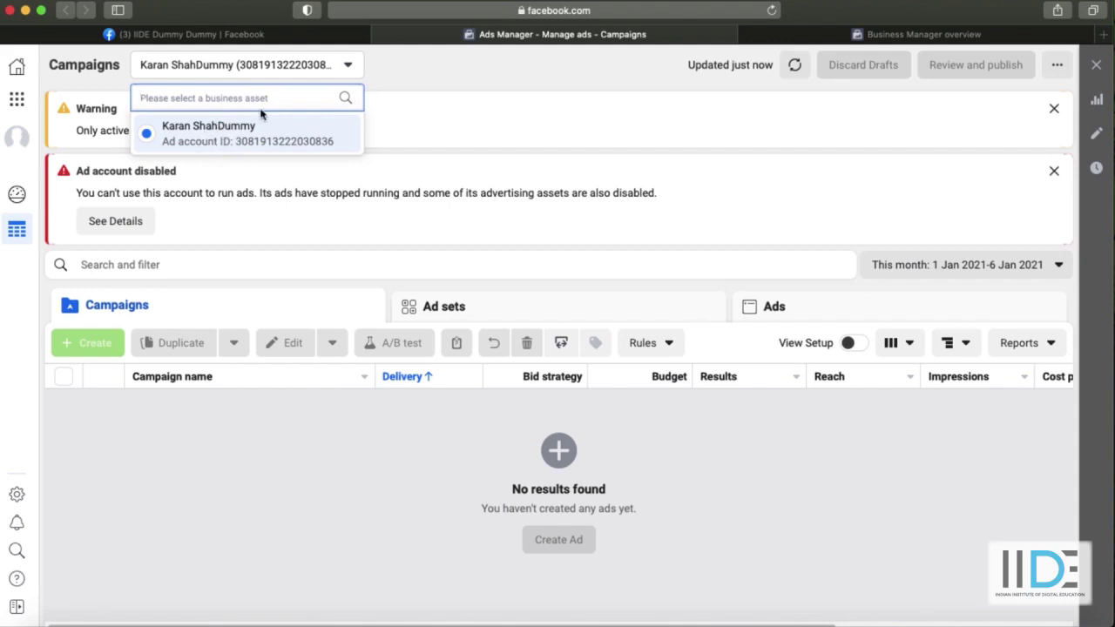
# Open Business settings from the Business tools menu in a new tab, ending on the Business Manager overview
pyautogui.click(426, 114)
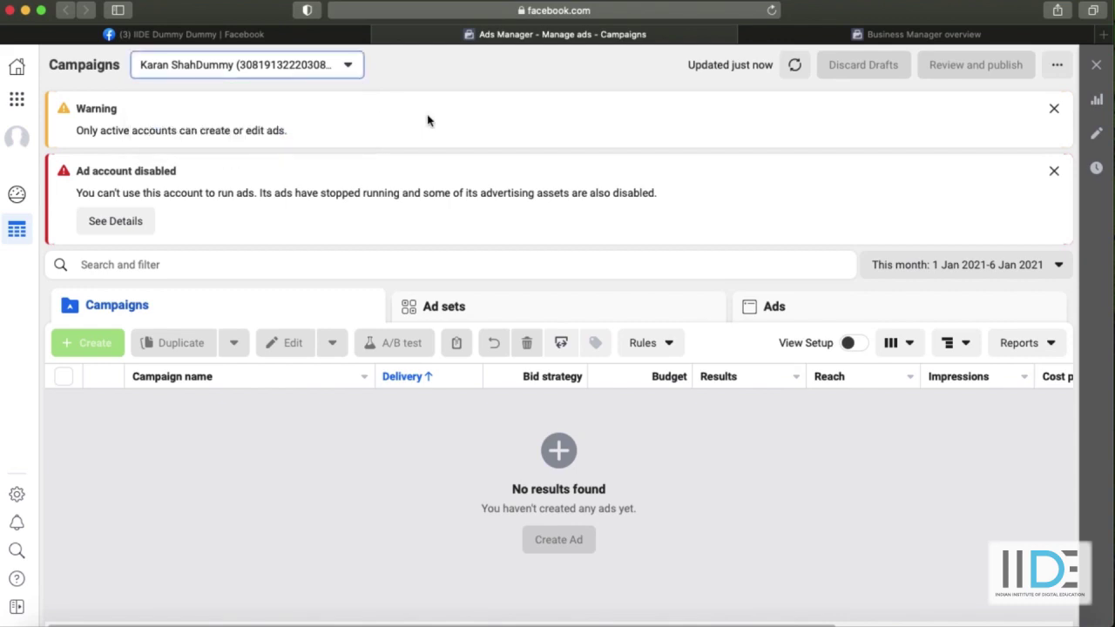
pyautogui.click(16, 99)
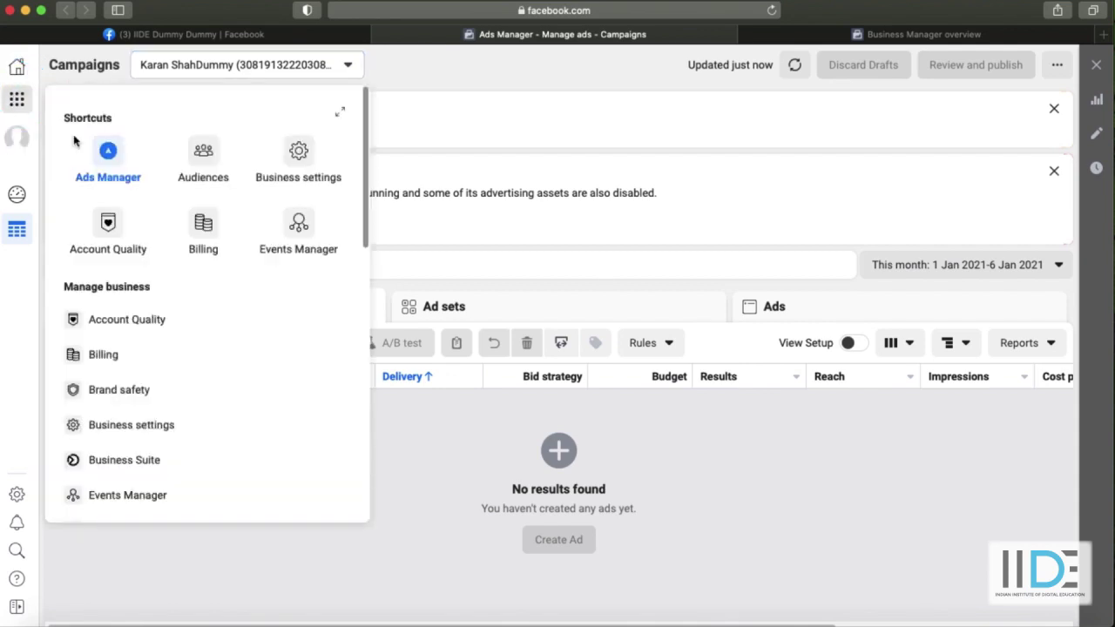
pyautogui.click(303, 153)
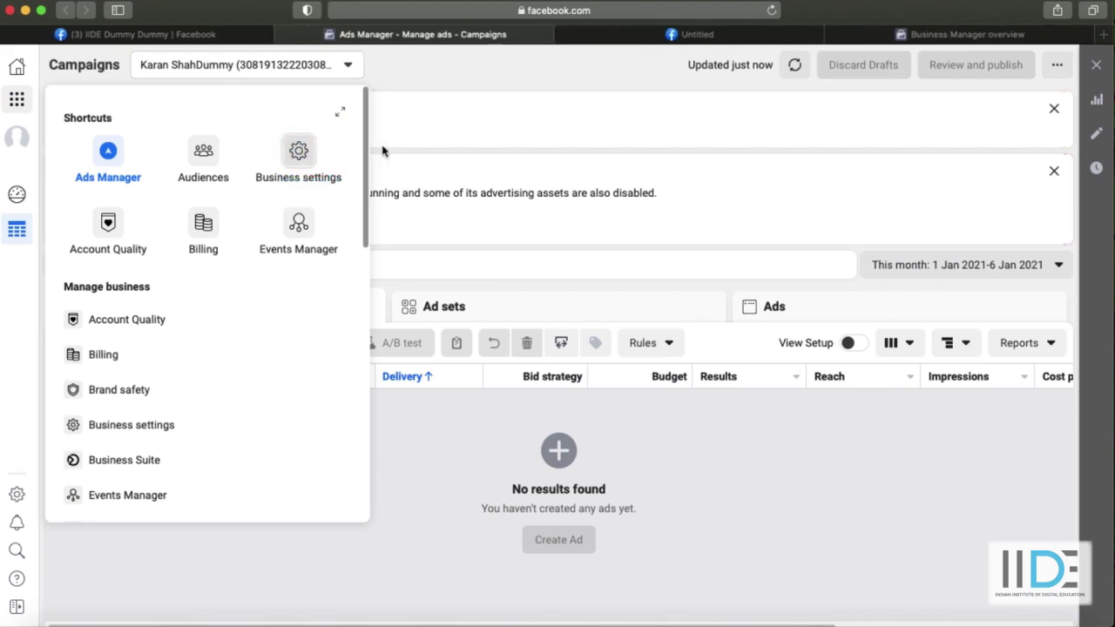
pyautogui.click(657, 39)
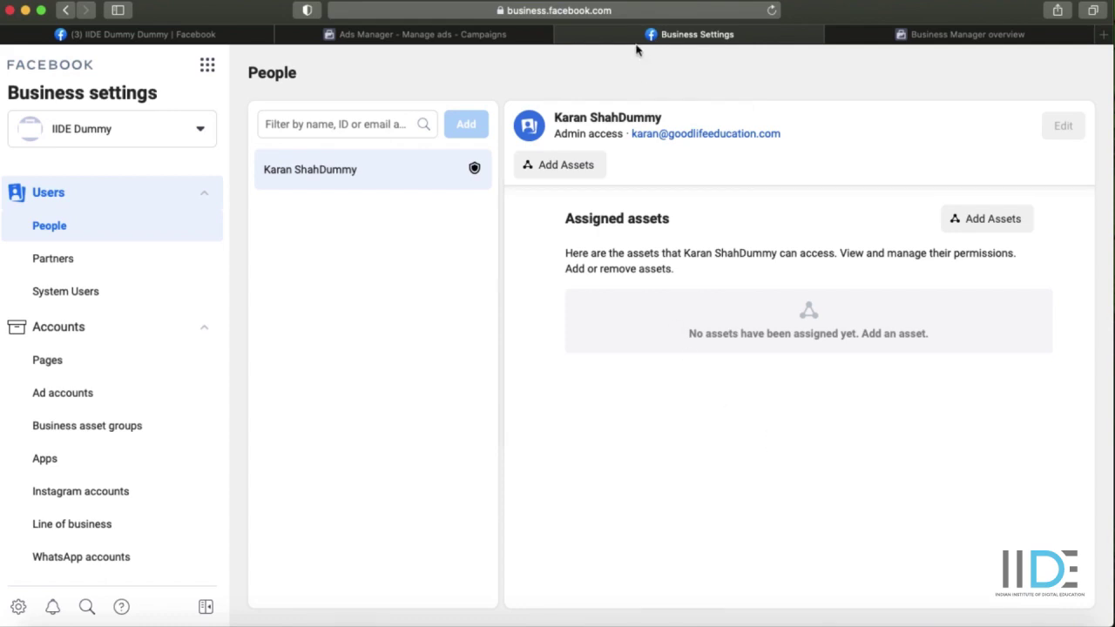
pyautogui.click(456, 37)
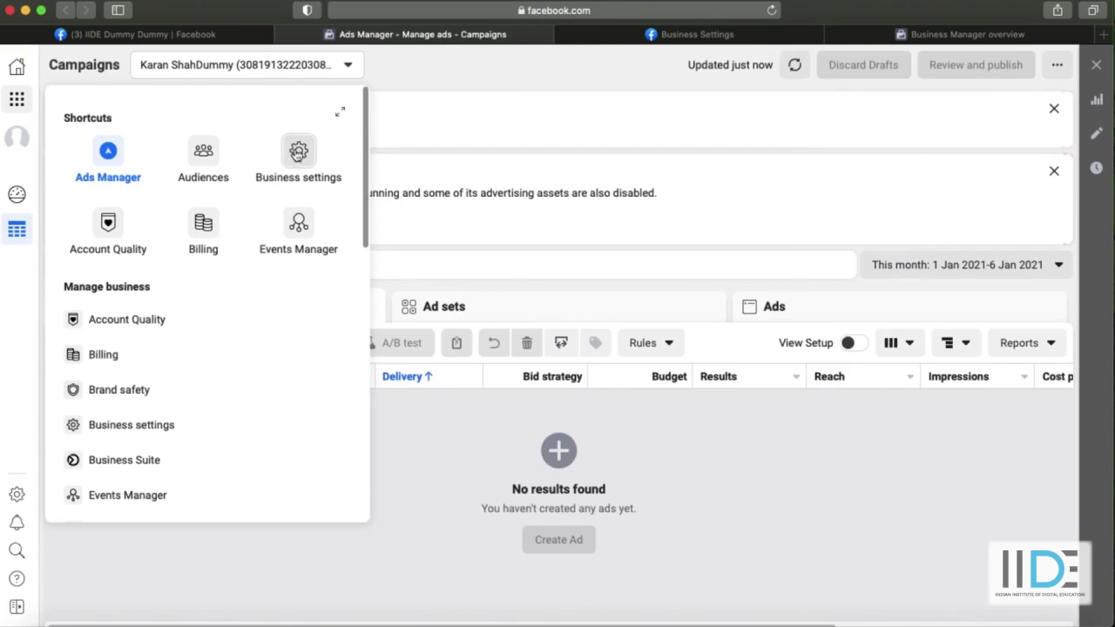
pyautogui.click(965, 37)
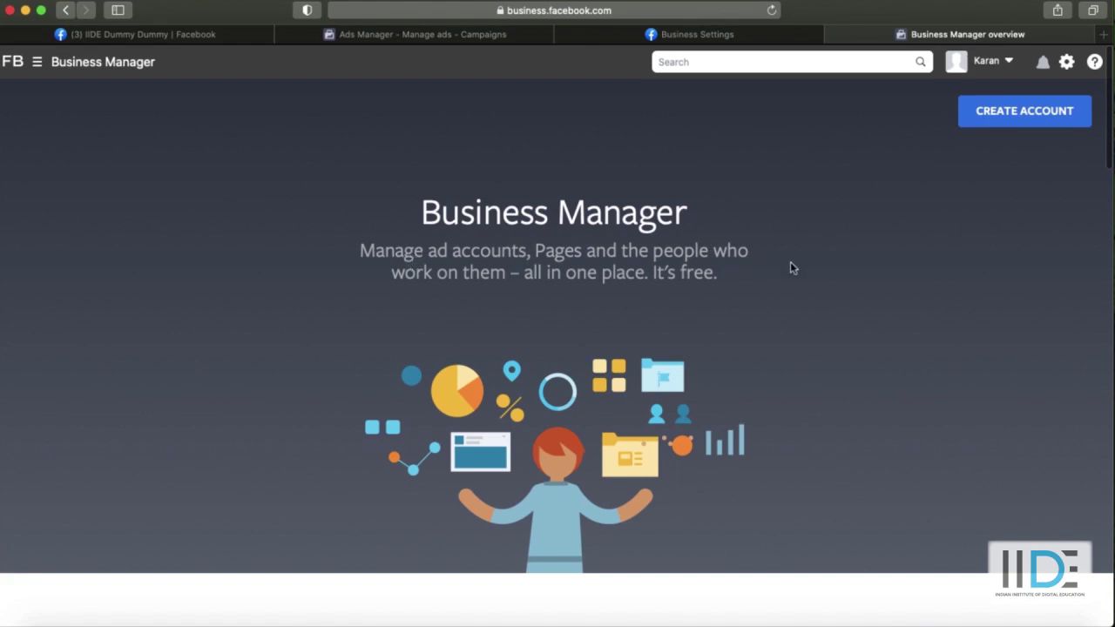
pyautogui.click(543, 11)
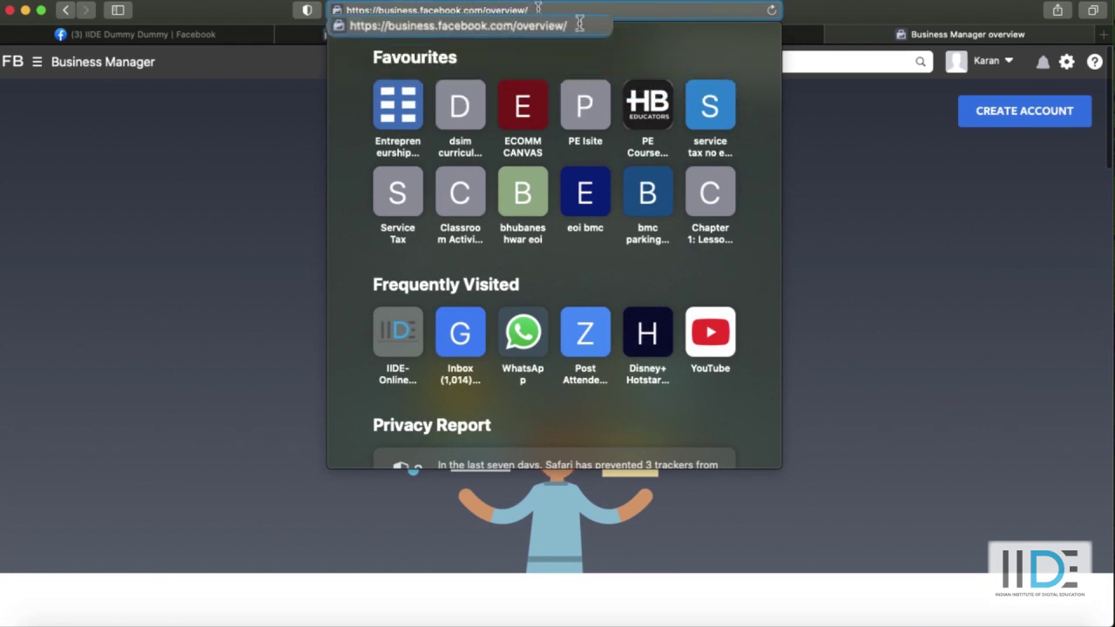
pyautogui.click(893, 226)
pyautogui.click(1057, 122)
pyautogui.click(401, 233)
pyautogui.write('IIDE Dummy')
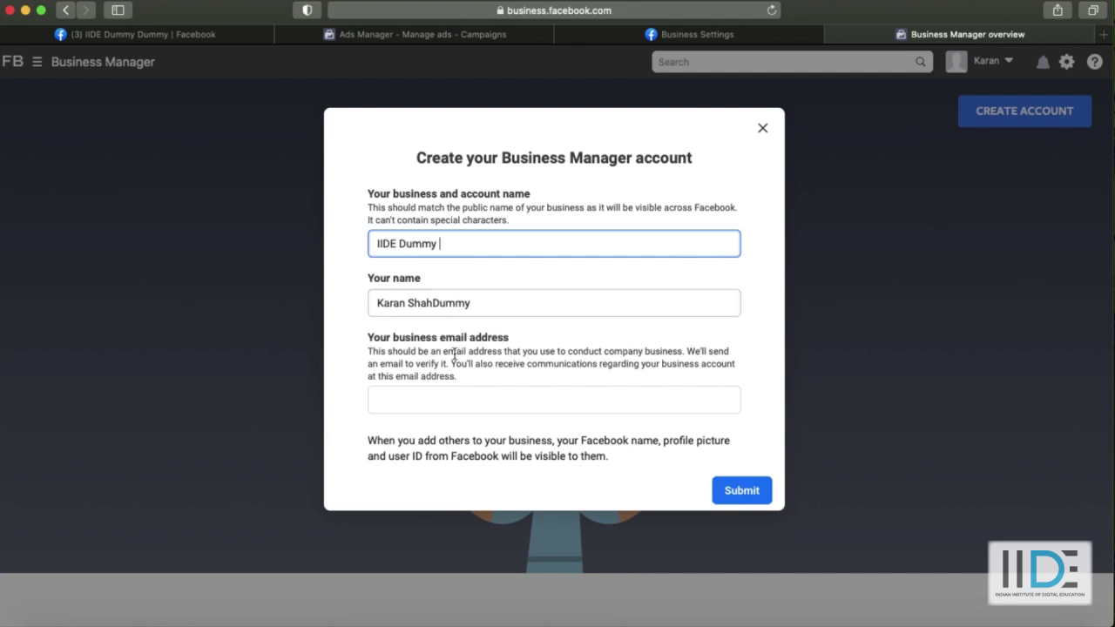
pyautogui.click(439, 398)
pyautogui.write('karanshah13')
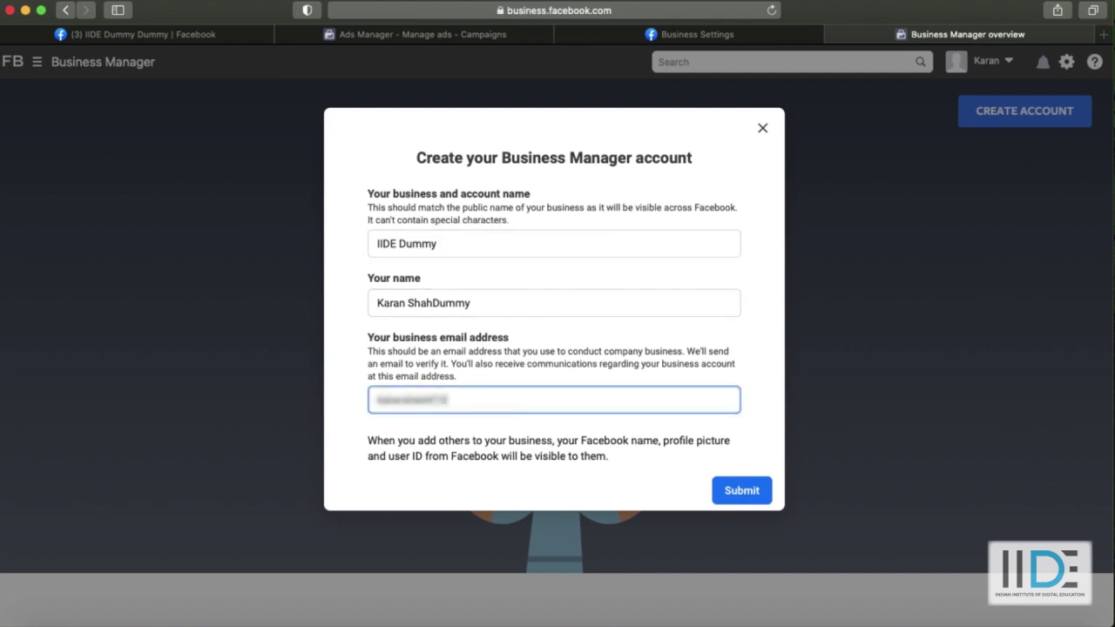
pyautogui.write('mail.com')
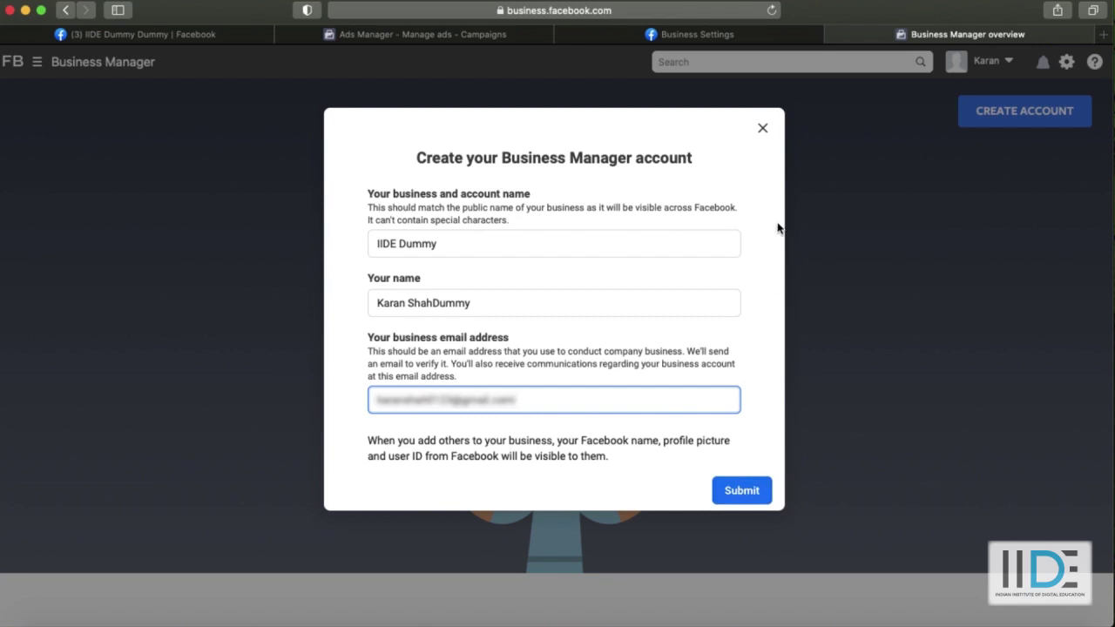
pyautogui.click(764, 128)
# In Business Settings, collapse and re-expand the Accounts section and point out Ad accounts
pyautogui.click(679, 39)
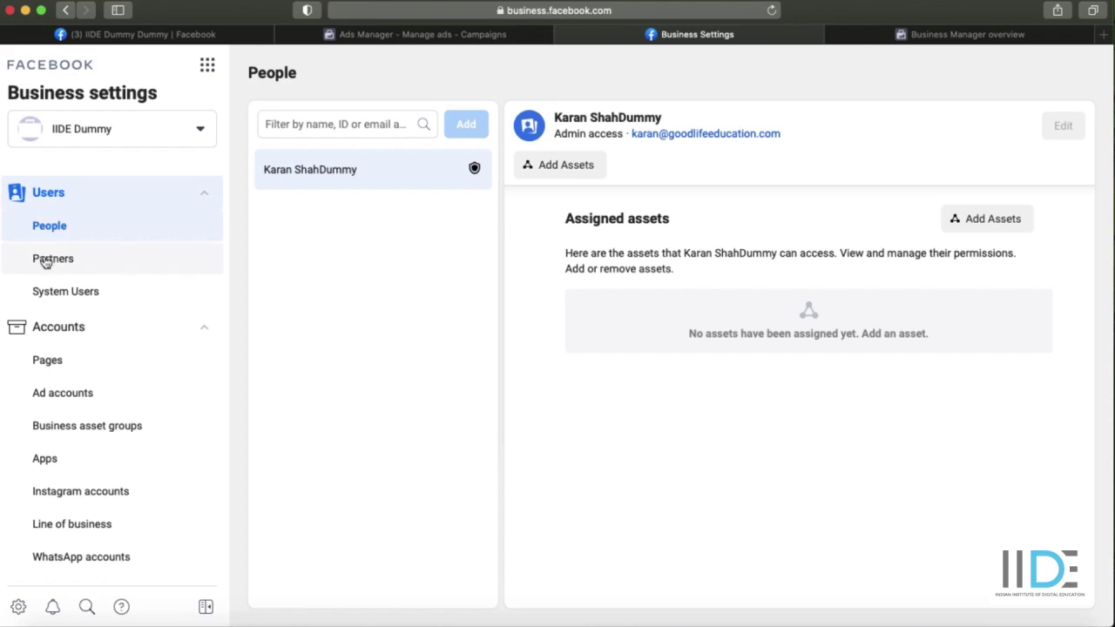
pyautogui.click(64, 328)
pyautogui.click(66, 329)
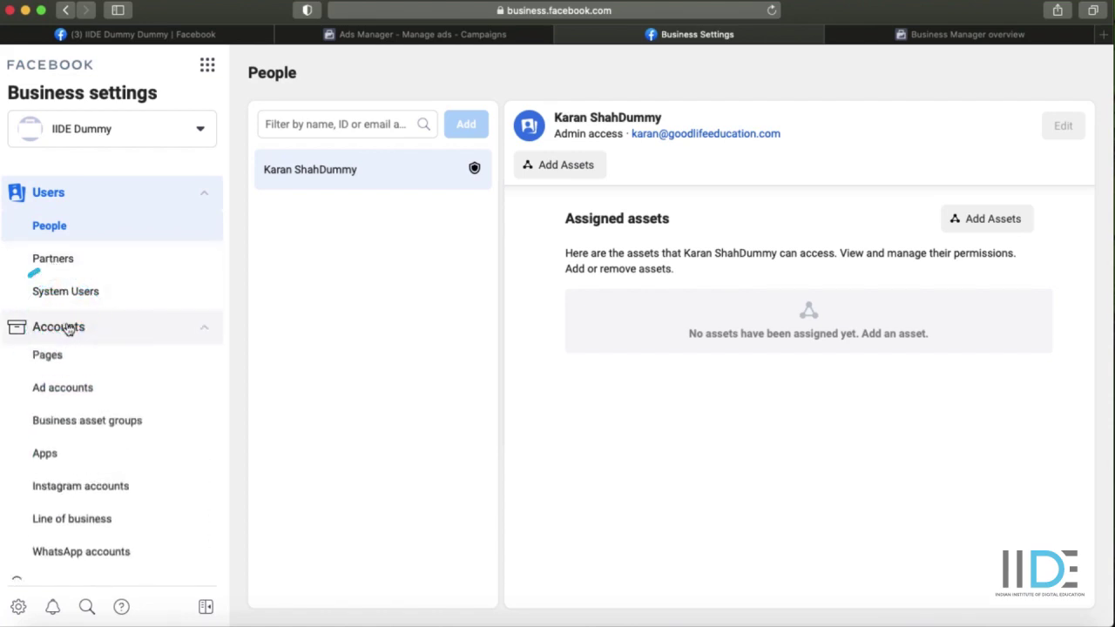
pyautogui.click(62, 402)
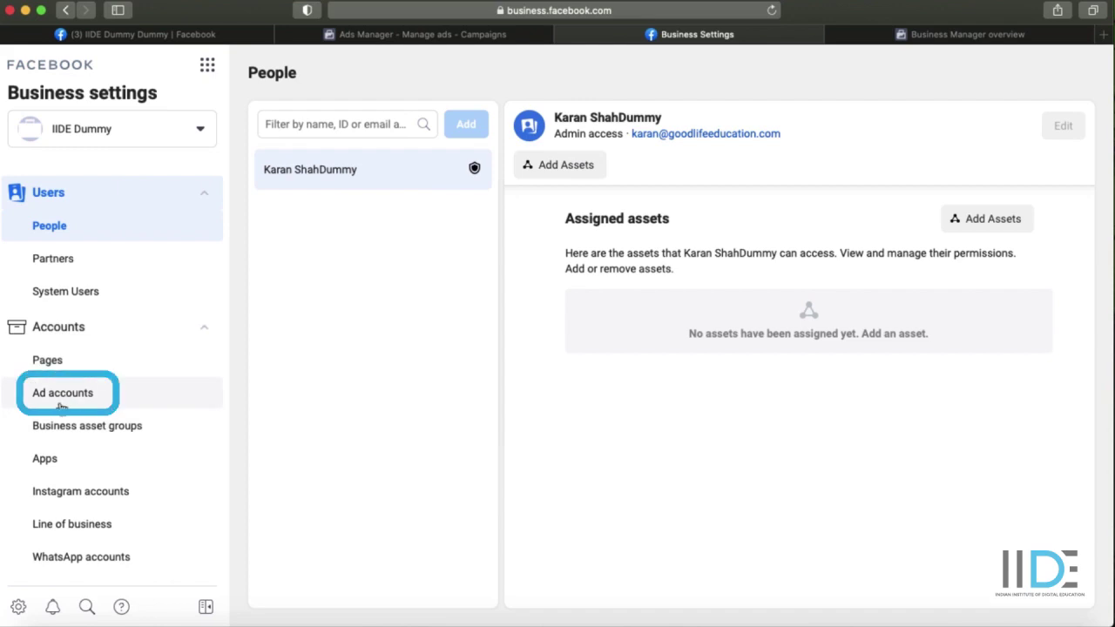
# Point out Instagram and WhatsApp accounts, then expand and collapse the Data sources group
pyautogui.scroll(-3, 44, 406)
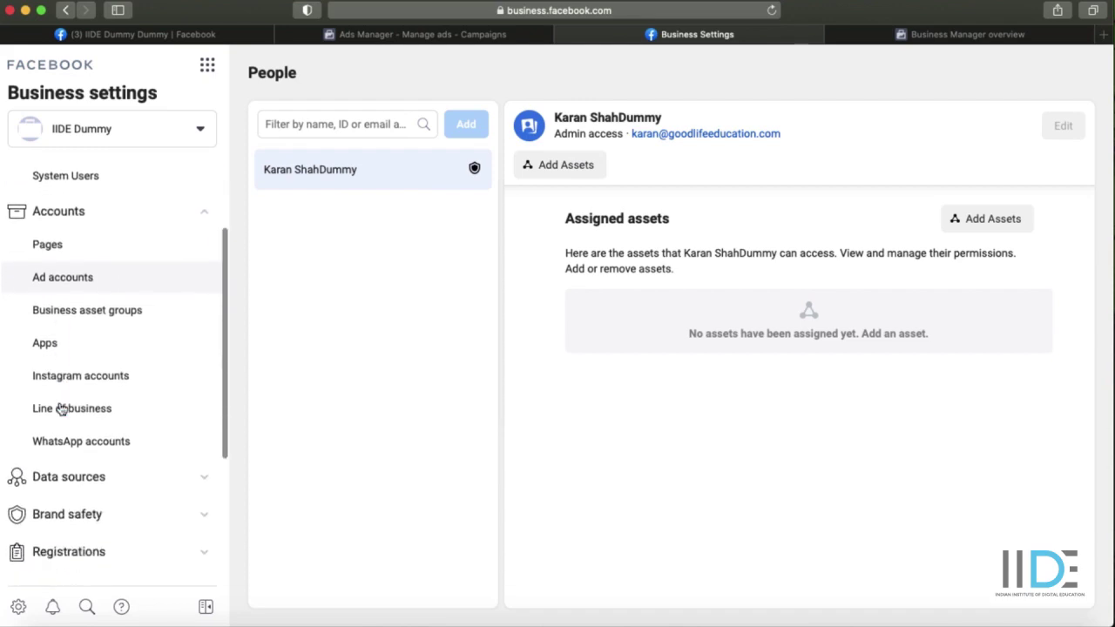
pyautogui.click(74, 383)
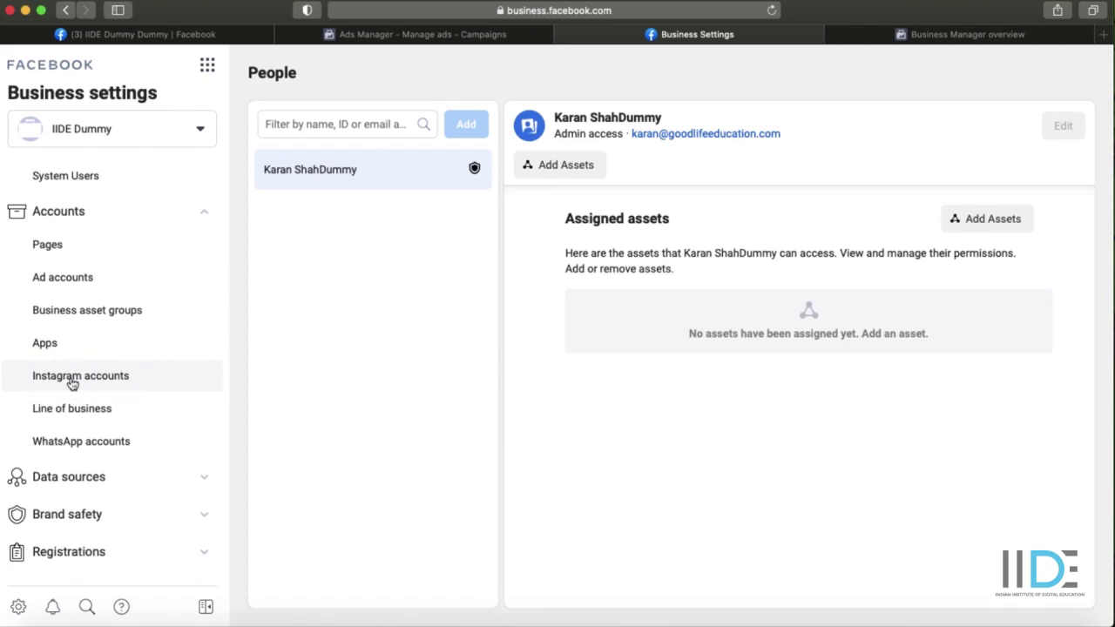
pyautogui.scroll(-1, 72, 383)
pyautogui.click(73, 394)
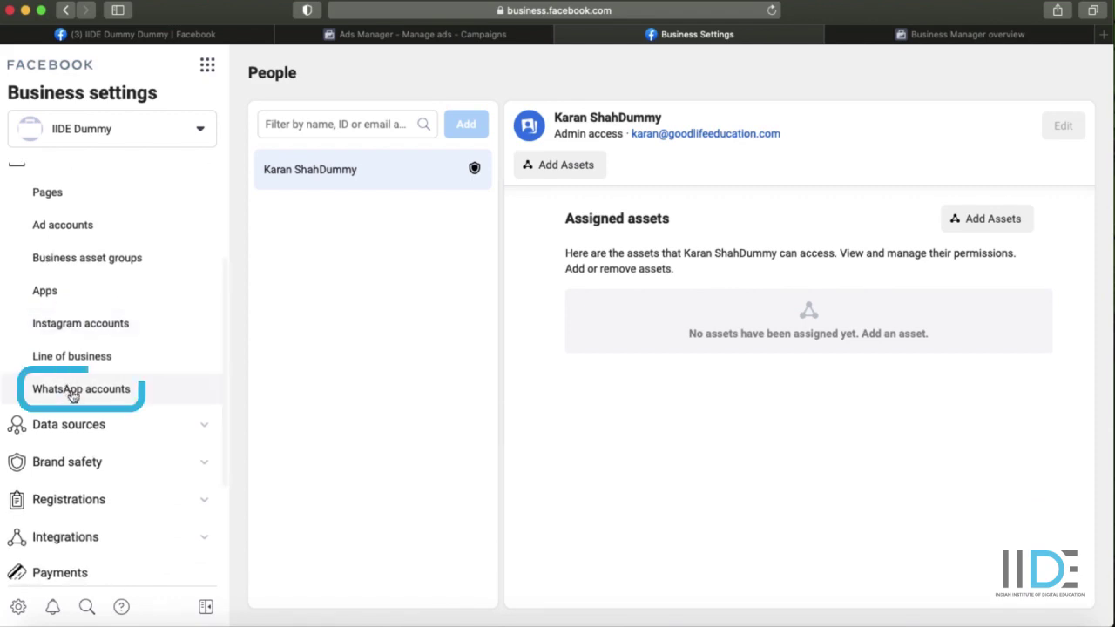
pyautogui.scroll(-1, 72, 396)
pyautogui.click(69, 384)
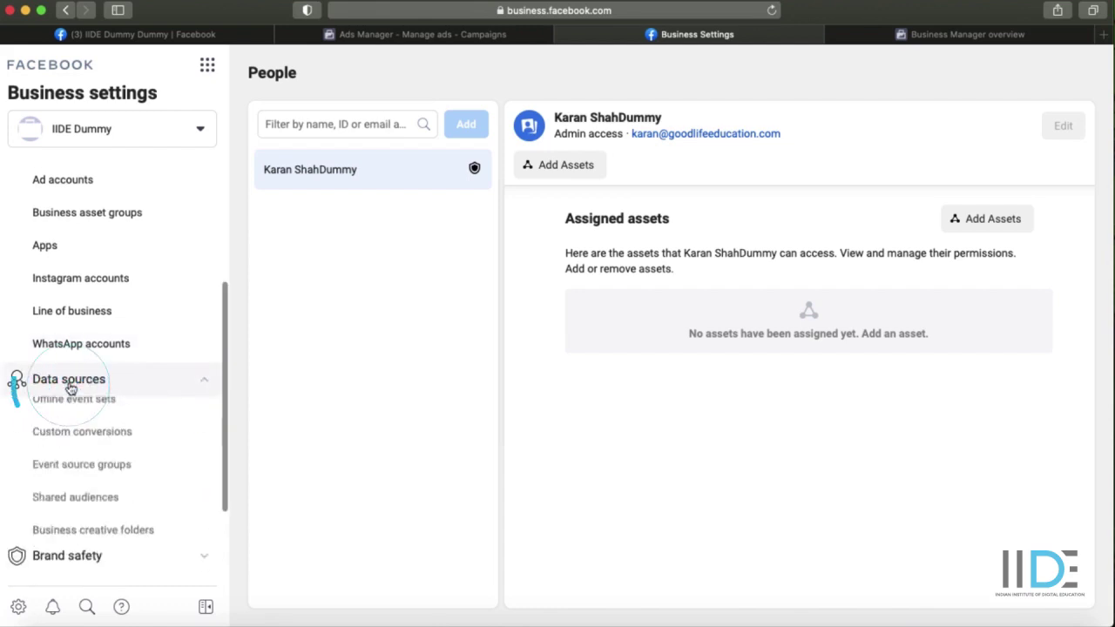
pyautogui.scroll(-2, 69, 388)
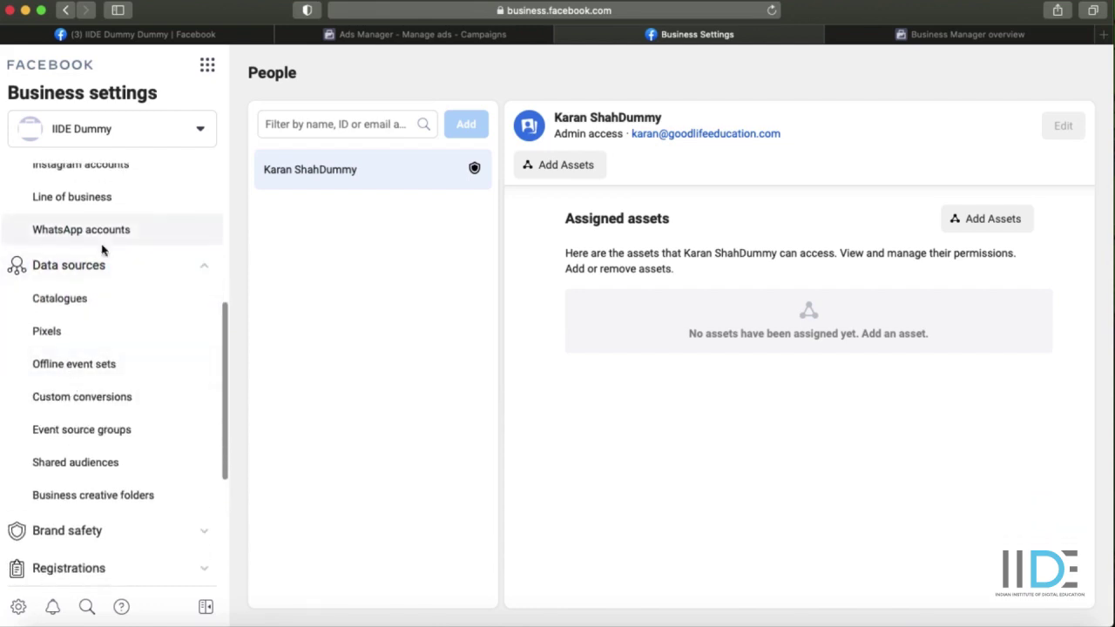
pyautogui.click(150, 273)
pyautogui.scroll(5, 149, 272)
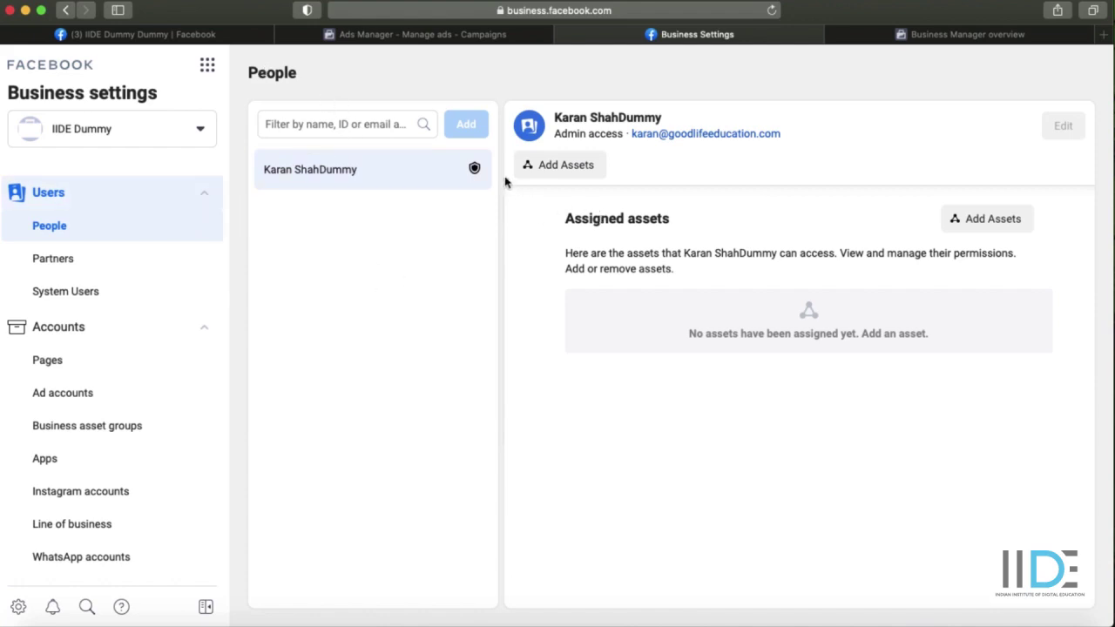
# Check why adding people is restricted and continue the advertising review request on Account Quality
pyautogui.moveTo(469, 128)
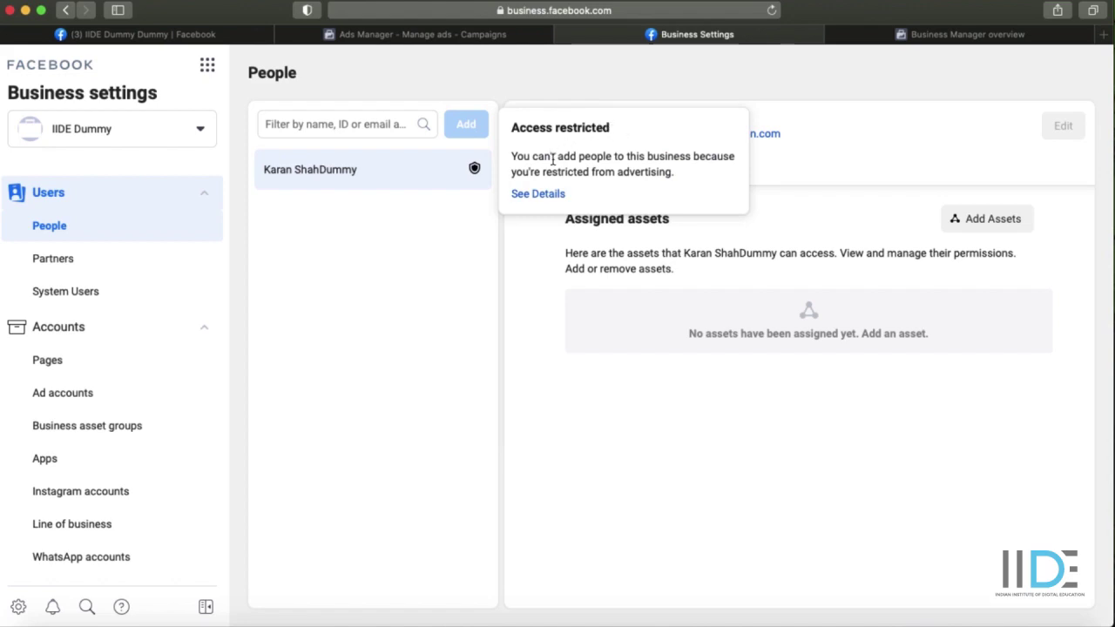
pyautogui.click(539, 194)
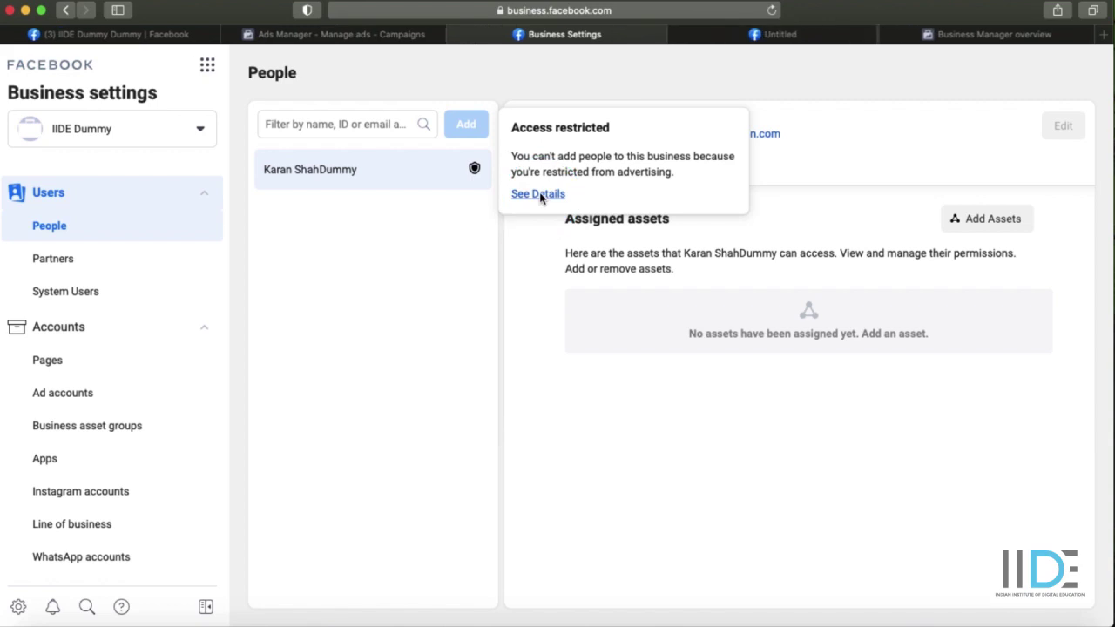
pyautogui.click(755, 35)
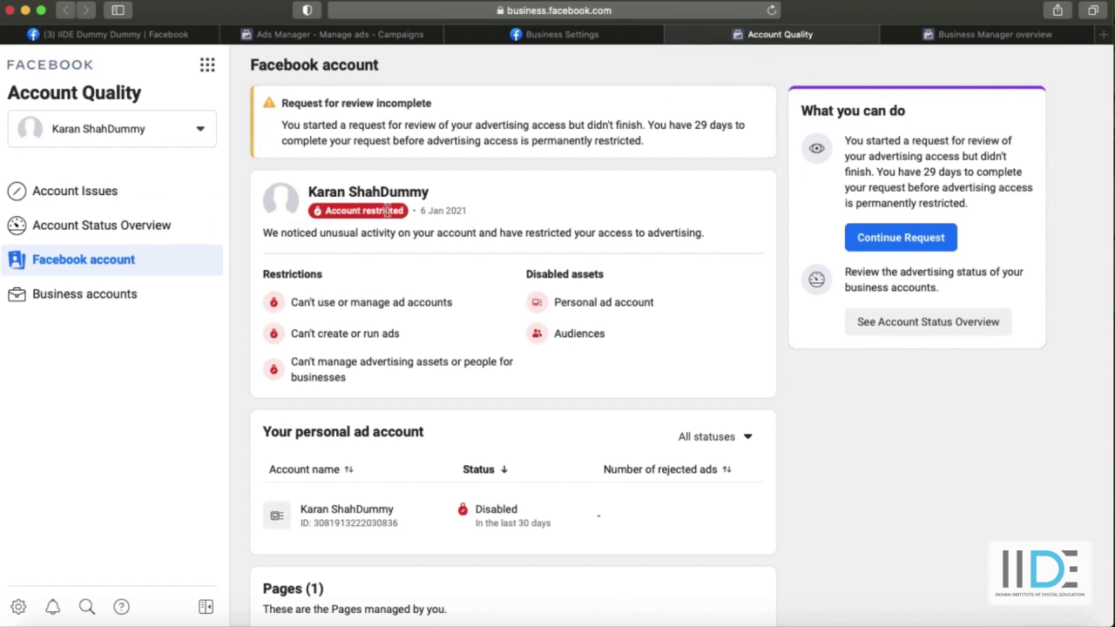
pyautogui.scroll(-2, 434, 211)
pyautogui.scroll(2, 481, 222)
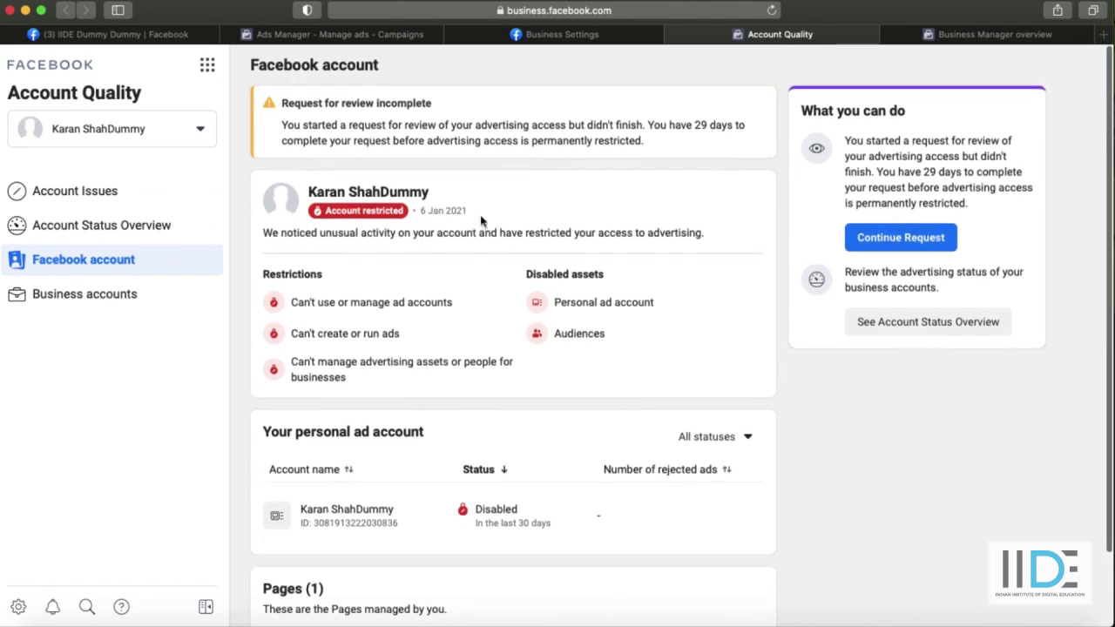
pyautogui.click(894, 244)
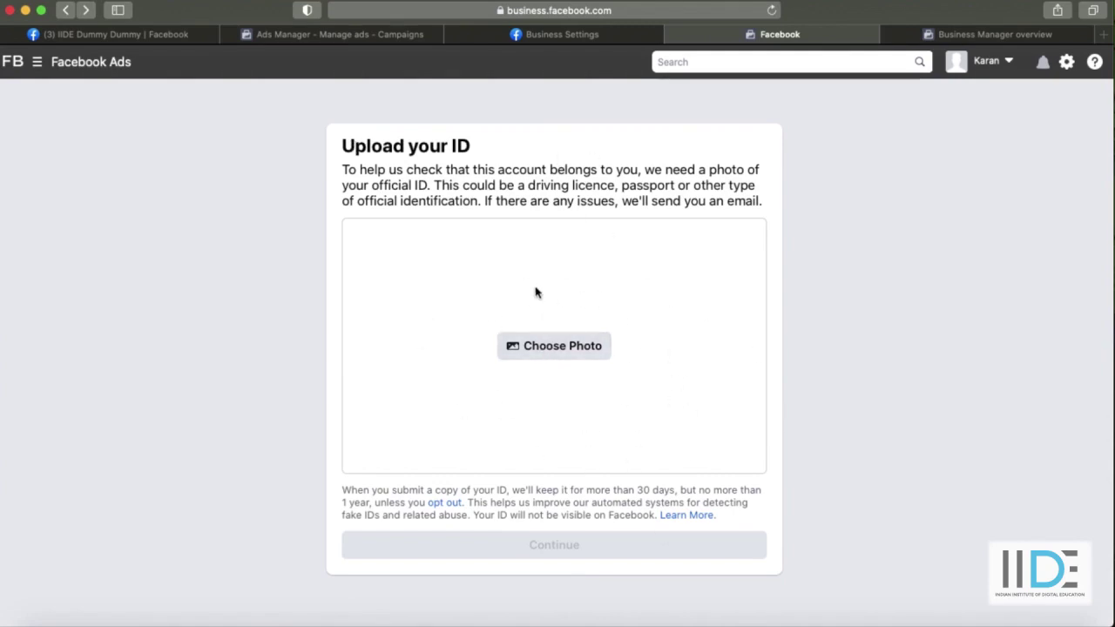
# Start picking the passport ID photo, cancel without uploading, and return to Business Settings
pyautogui.click(574, 348)
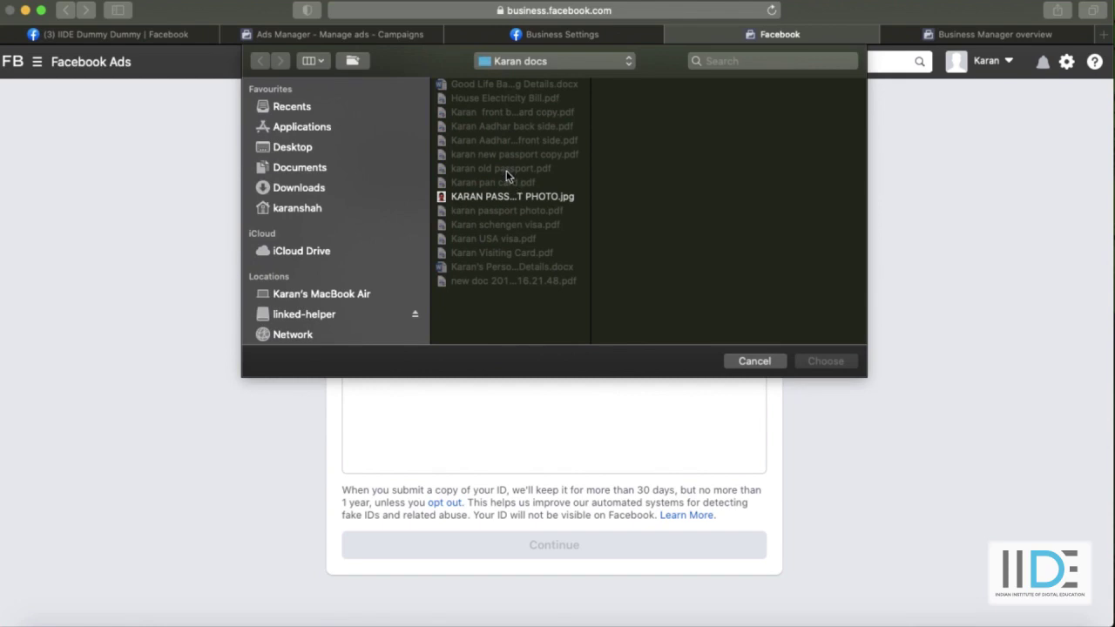
pyautogui.click(534, 197)
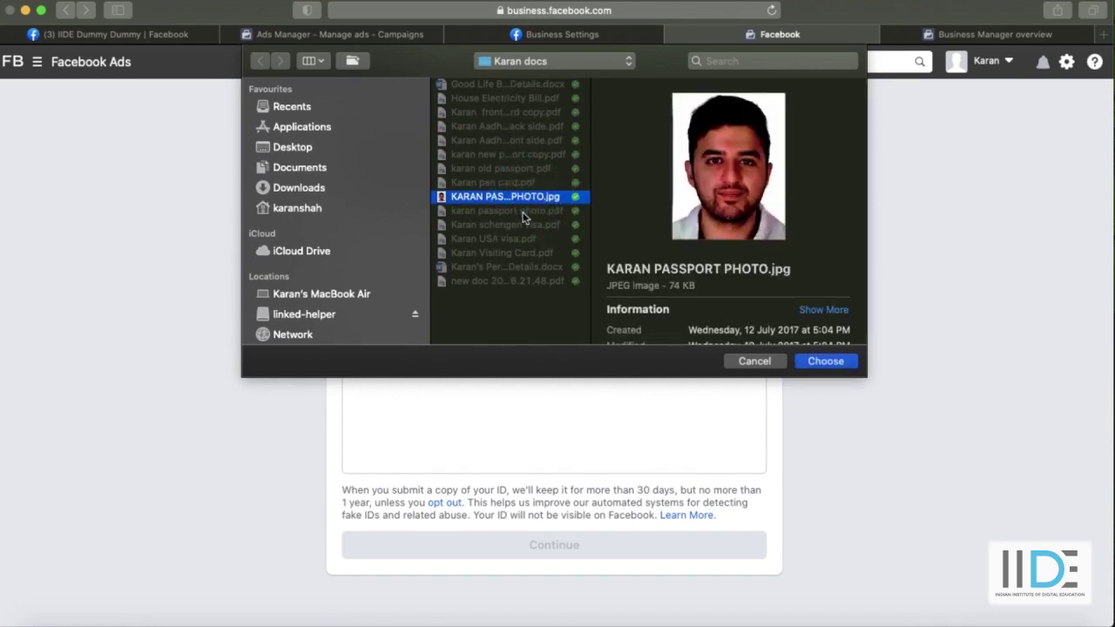
pyautogui.click(770, 365)
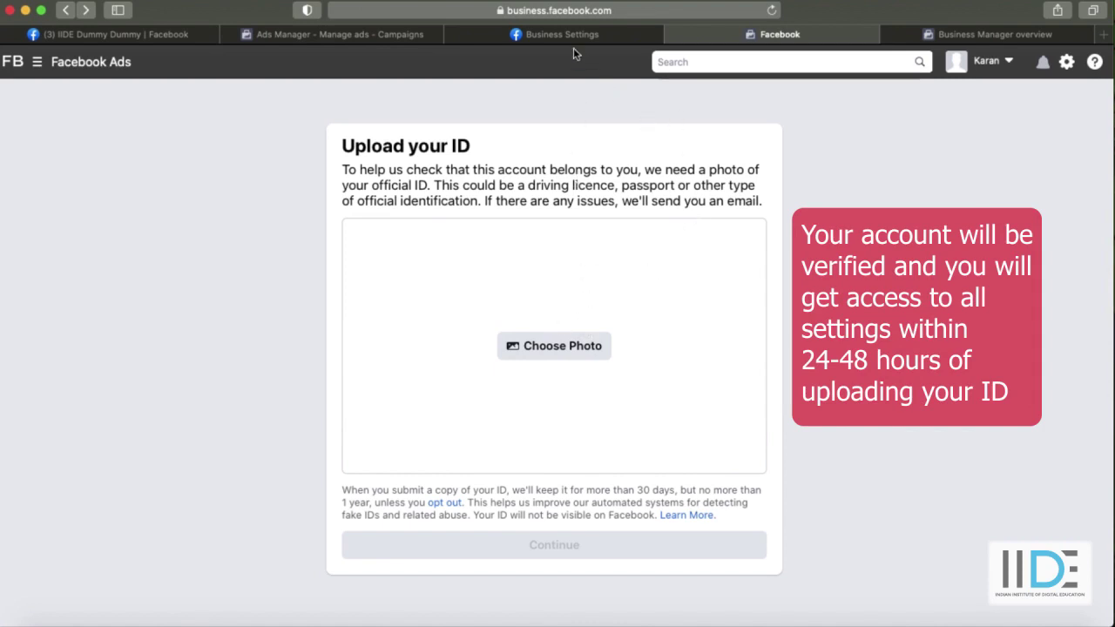
pyautogui.click(548, 35)
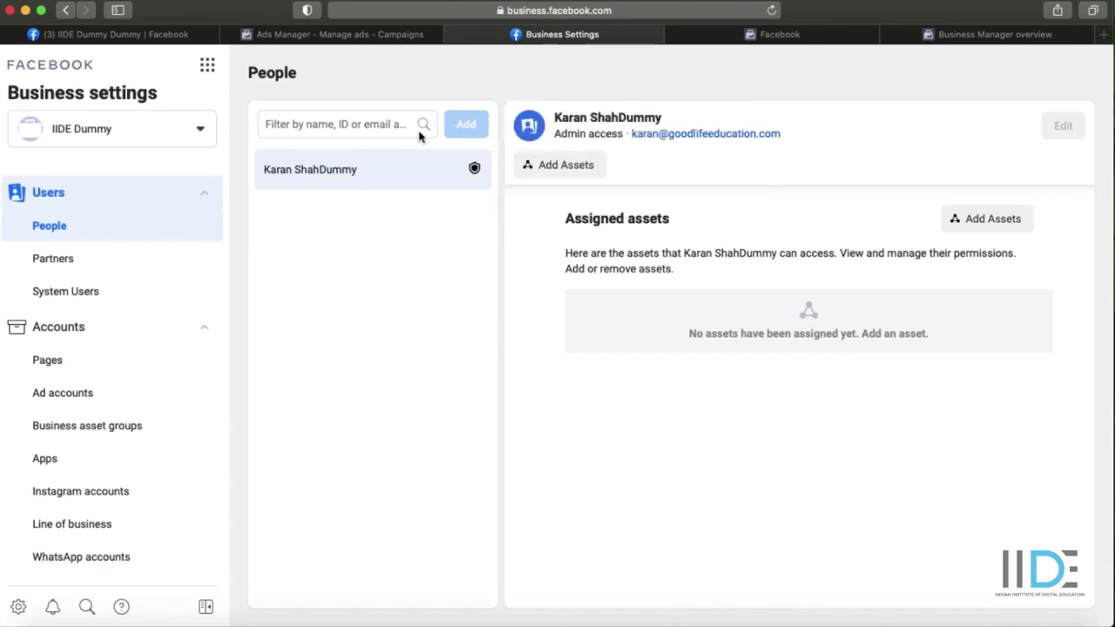
# Open the business's Pages list and then its Ad accounts from the sidebar
pyautogui.click(75, 361)
pyautogui.click(75, 394)
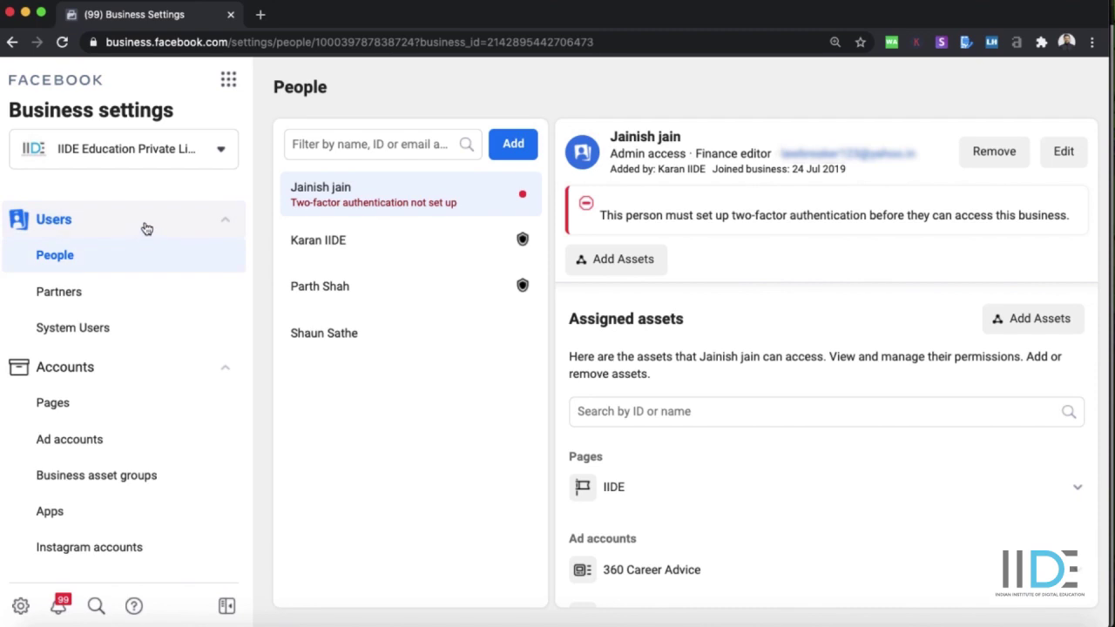
pyautogui.click(502, 142)
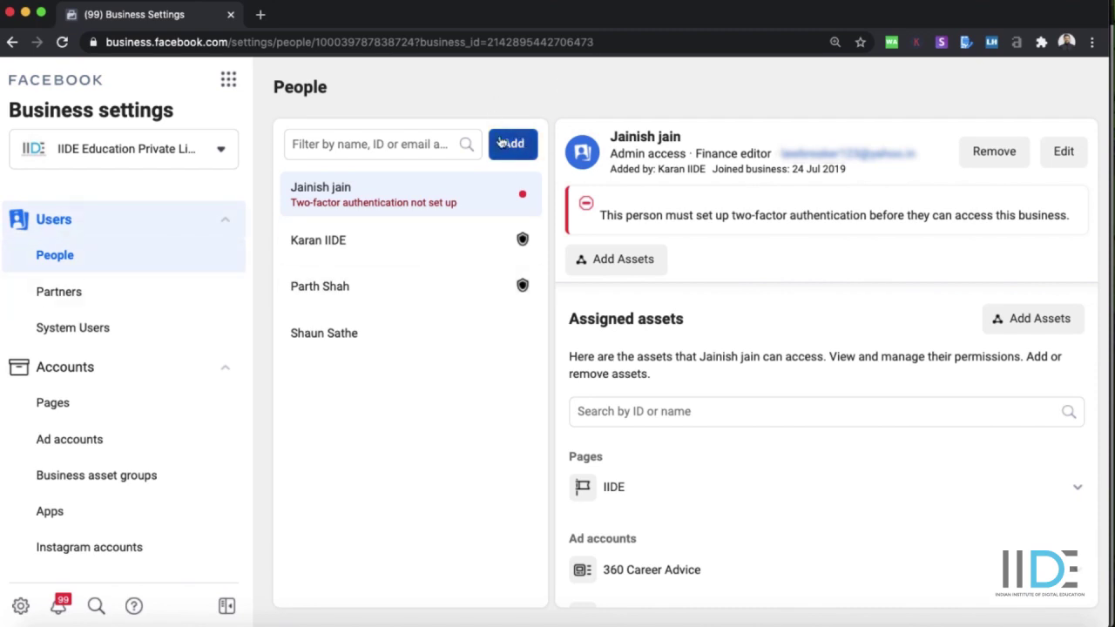
pyautogui.click(513, 150)
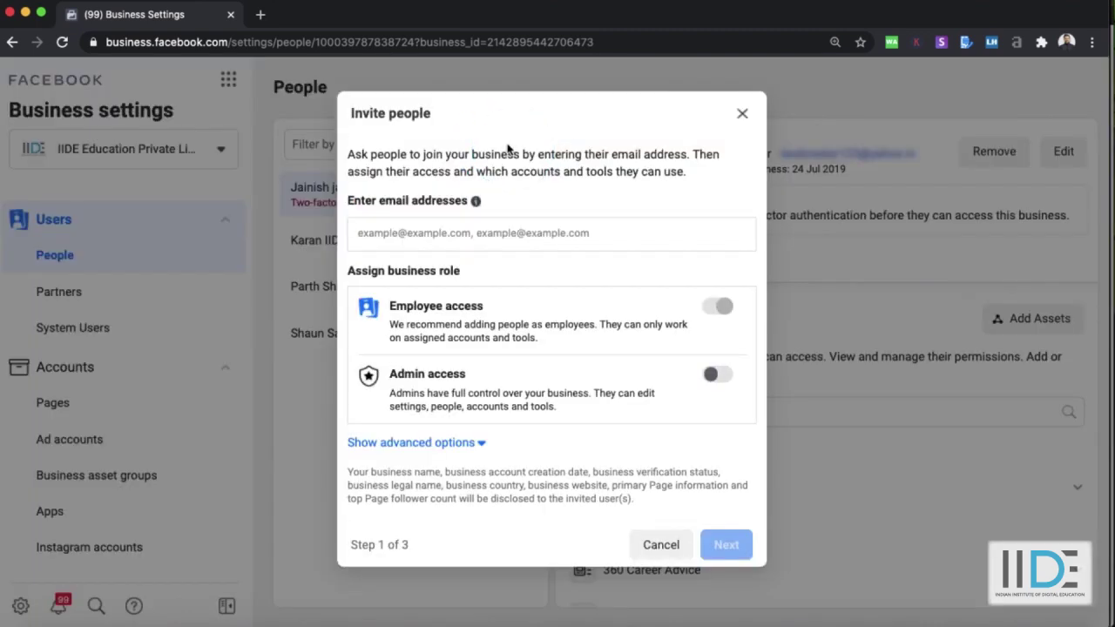
pyautogui.click(442, 235)
pyautogui.click(743, 113)
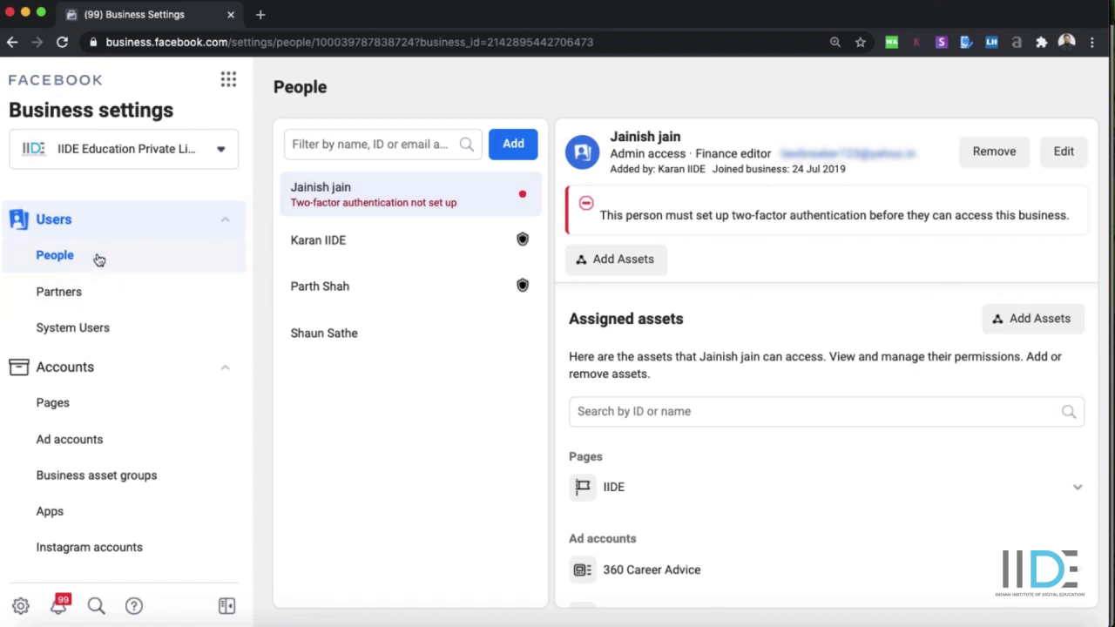
# View the Partners list and its Add options, then open the Pages section
pyautogui.click(61, 296)
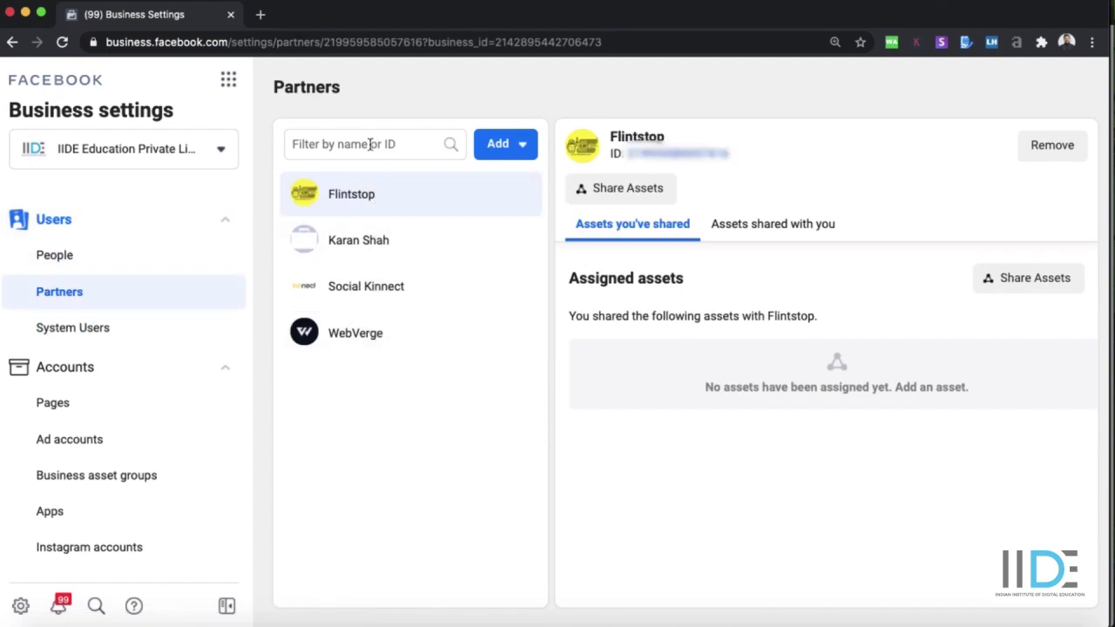
pyautogui.click(494, 144)
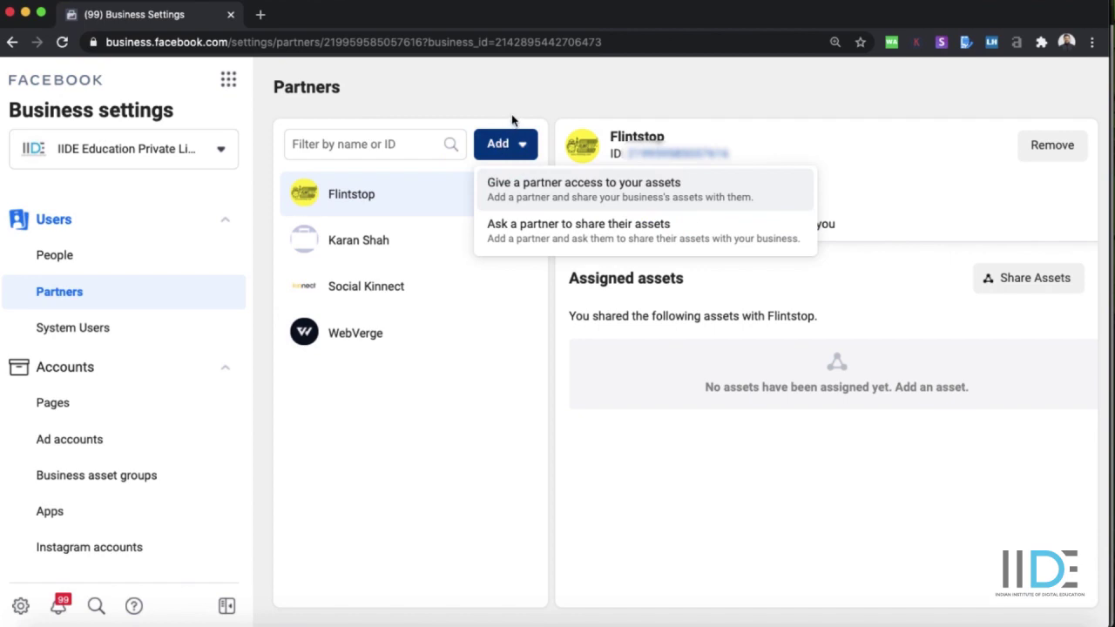
pyautogui.click(455, 112)
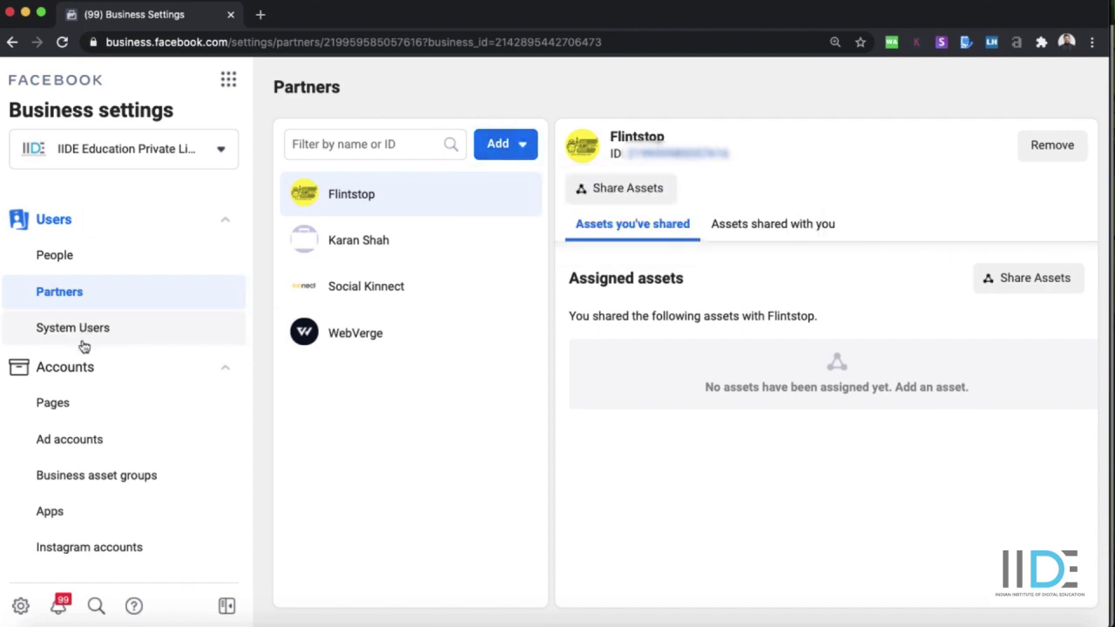
pyautogui.scroll(-2, 79, 383)
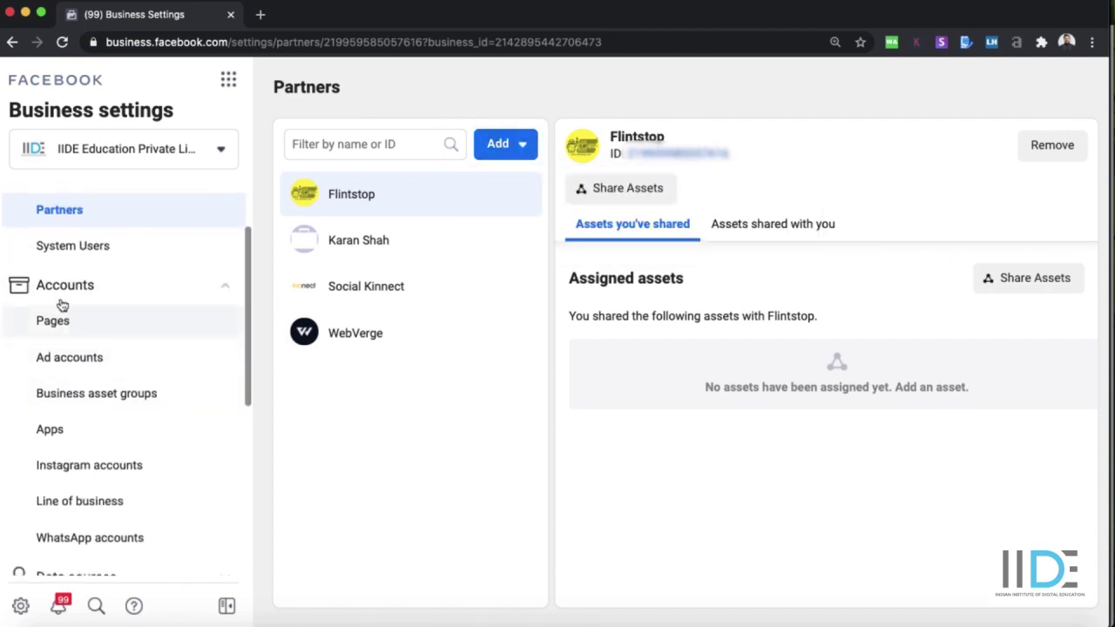
pyautogui.scroll(2, 107, 299)
pyautogui.scroll(-1, 107, 302)
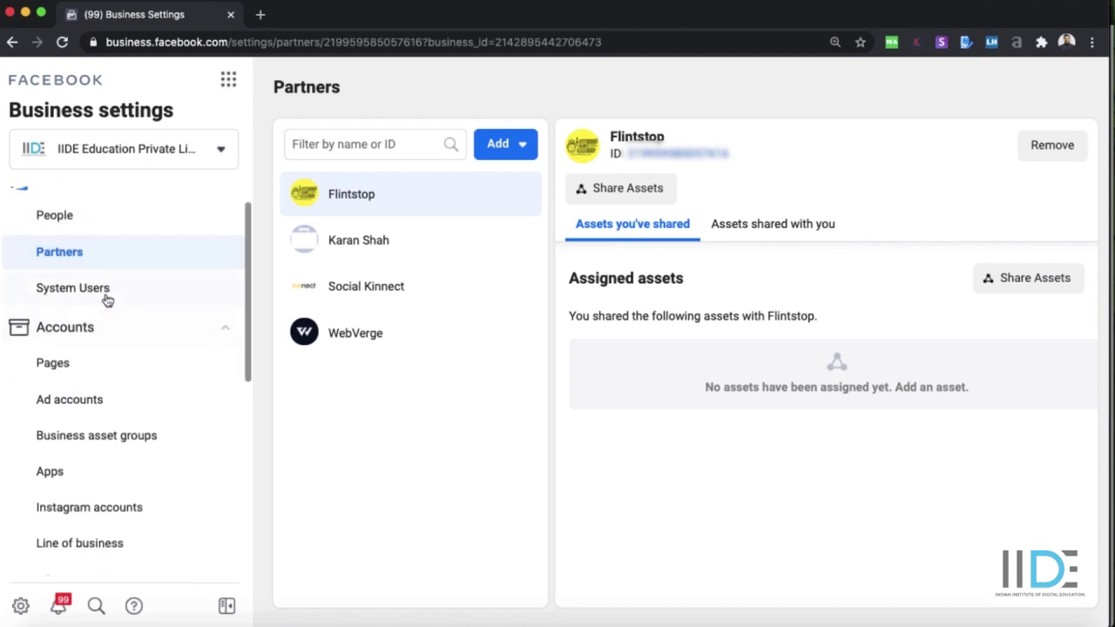
pyautogui.click(81, 354)
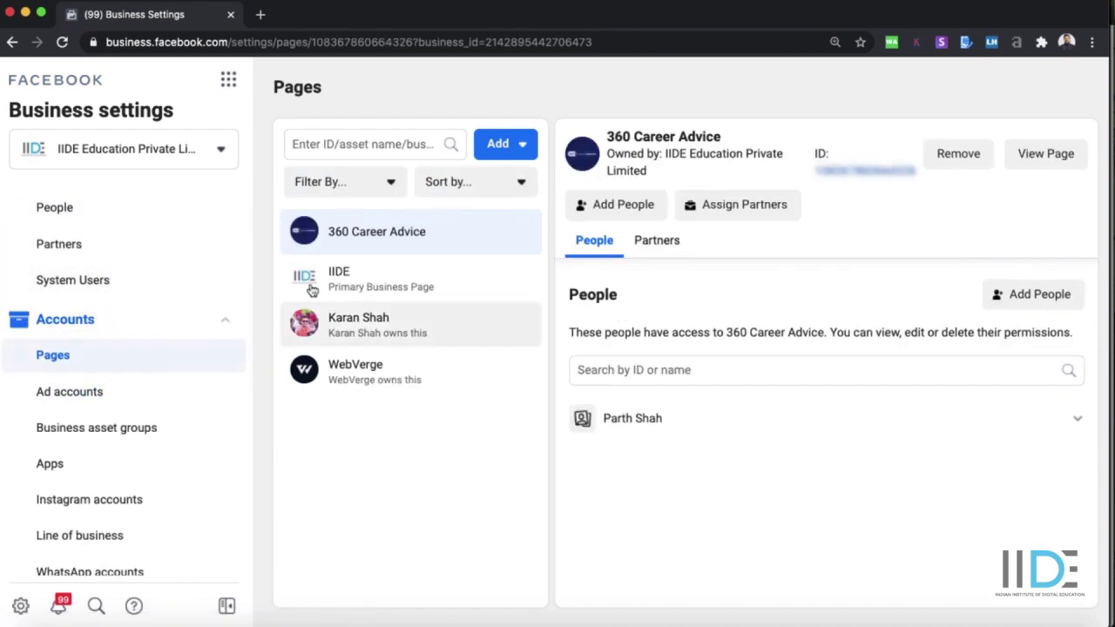
# Open the Request Access to a Page form, close it unsent, and go to Ad accounts
pyautogui.click(523, 142)
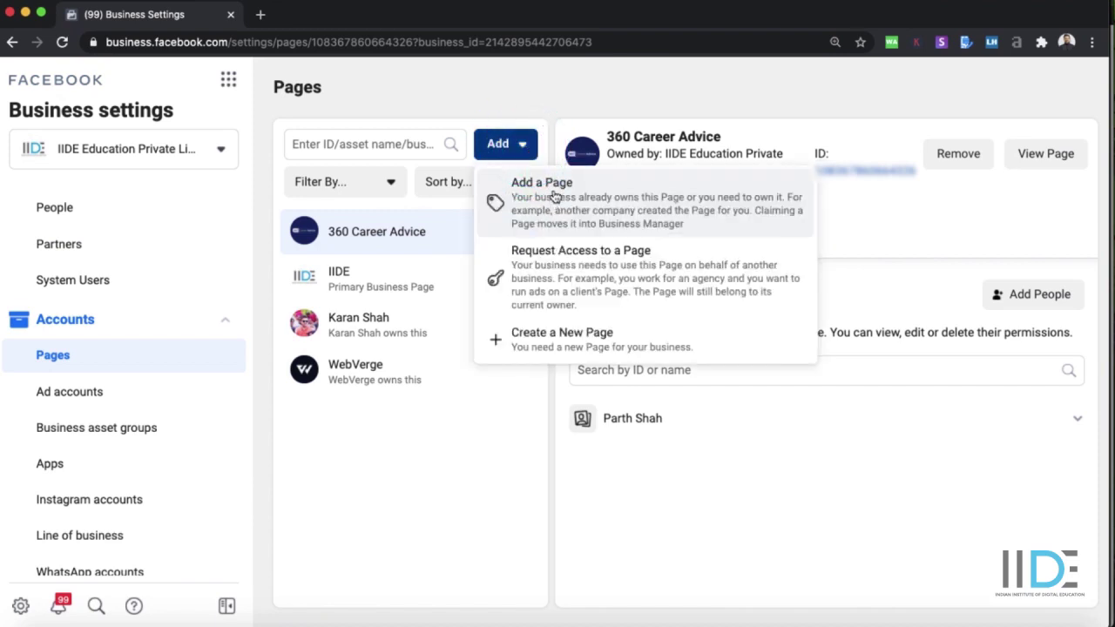
pyautogui.click(551, 284)
pyautogui.click(442, 291)
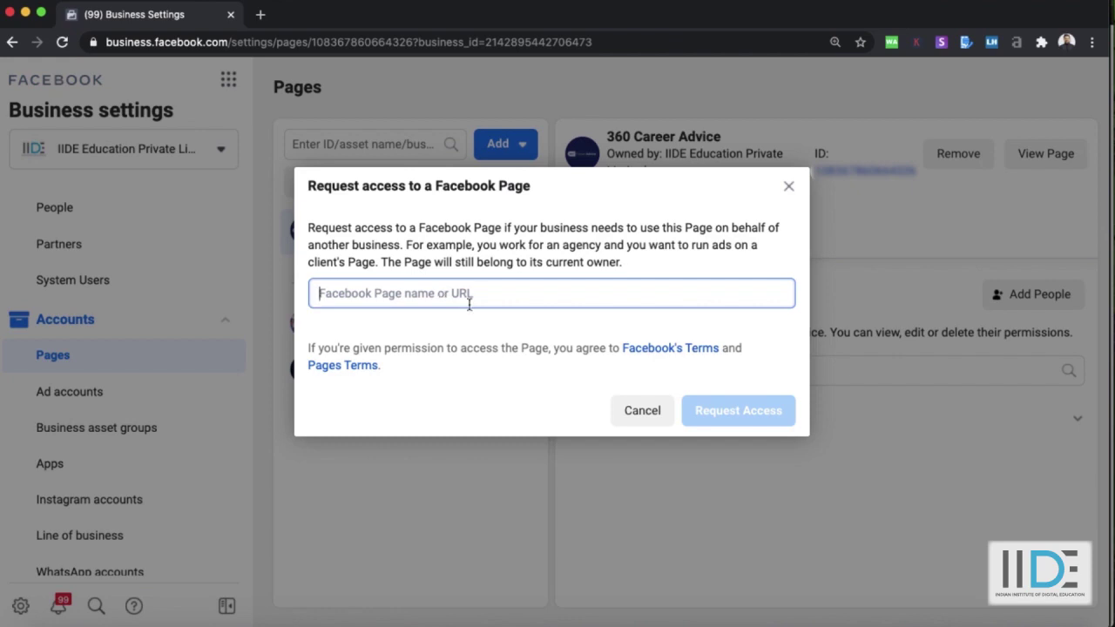
pyautogui.click(789, 184)
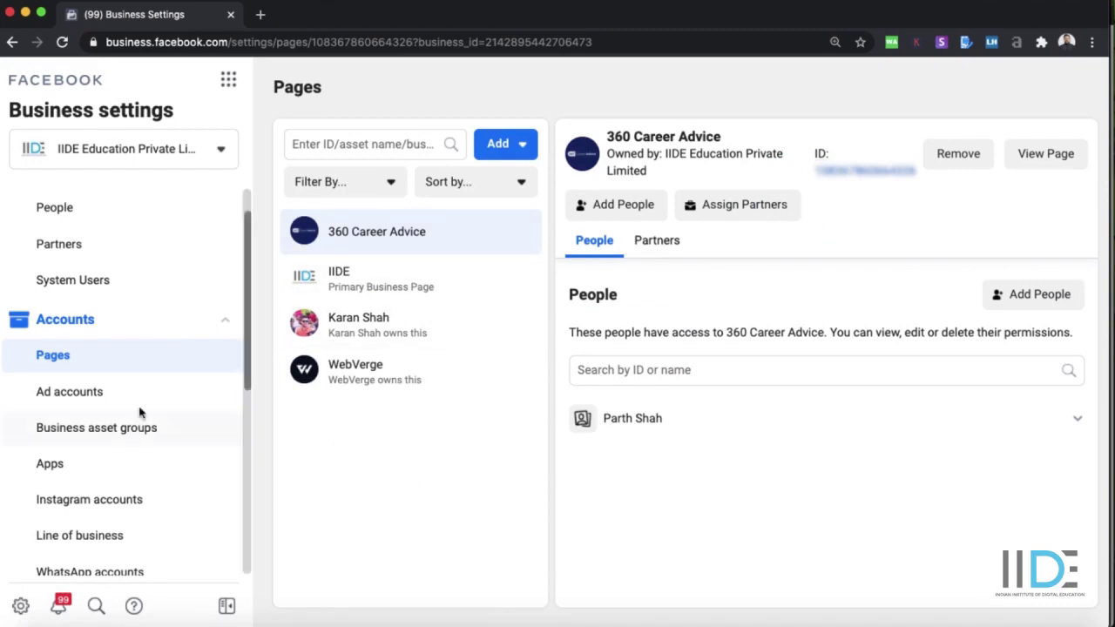
pyautogui.click(75, 394)
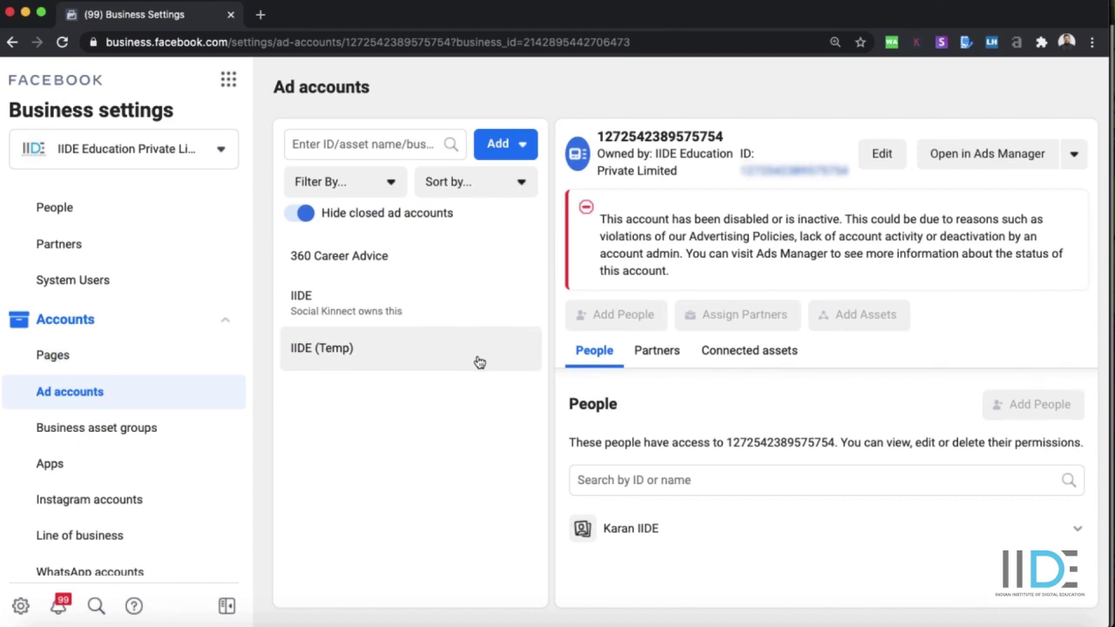
# Open the request-access form for an ad account and close it without sending
pyautogui.click(506, 146)
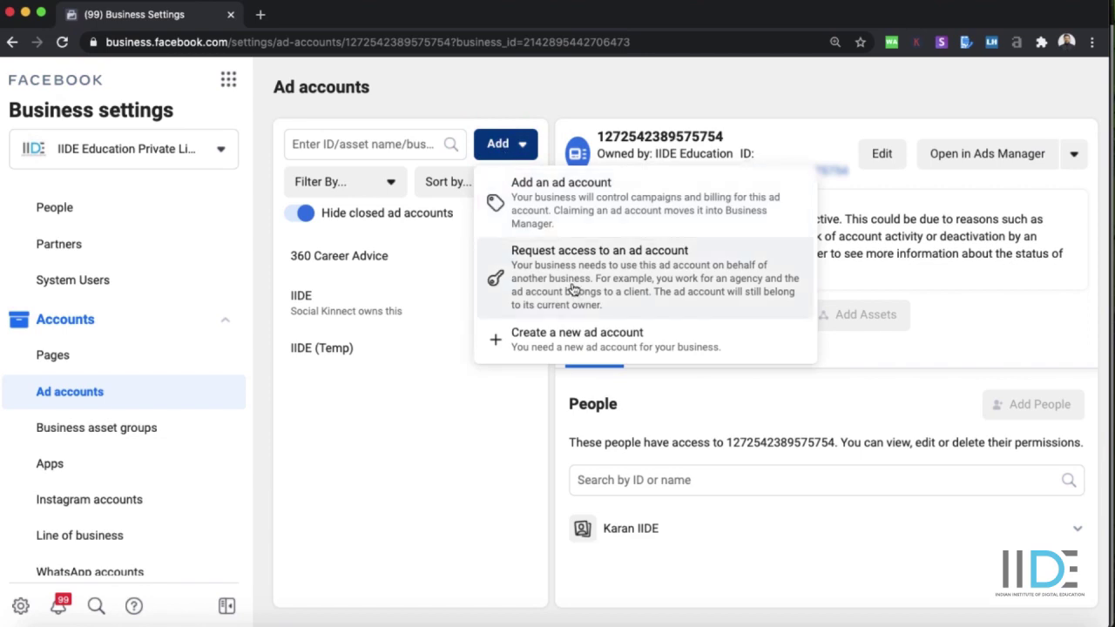
pyautogui.click(573, 290)
pyautogui.click(329, 202)
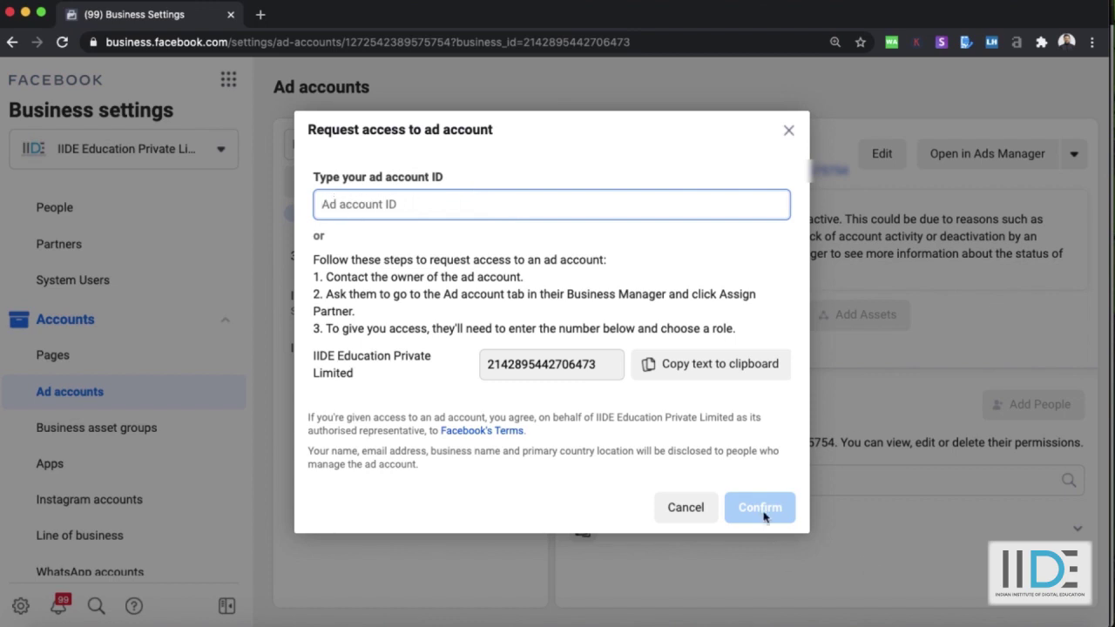
pyautogui.click(790, 132)
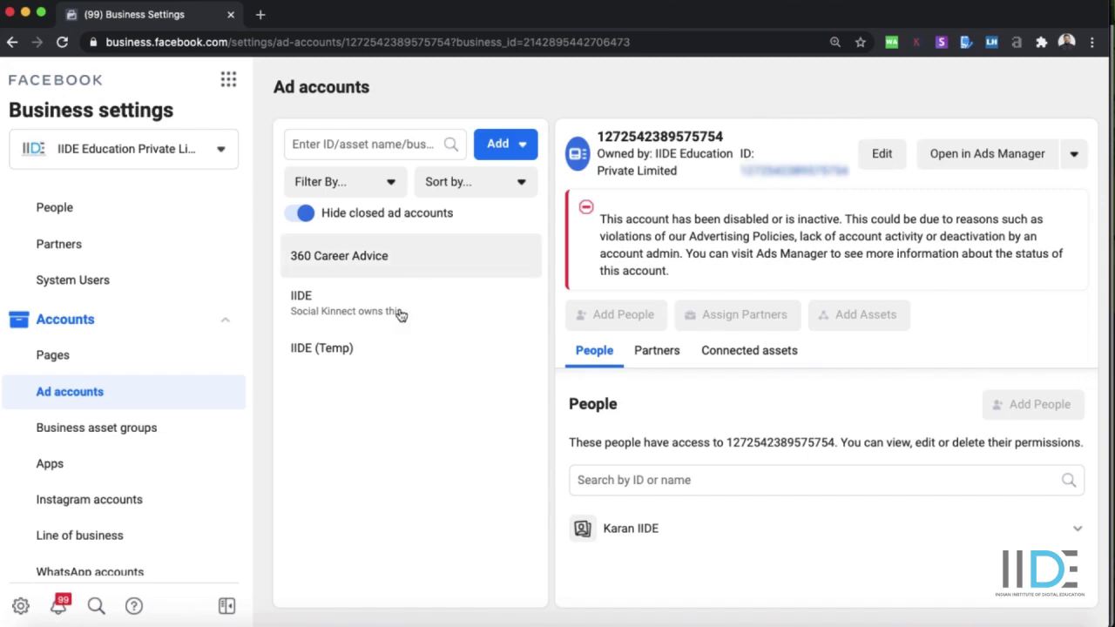
# Step through Business asset groups and Apps to the Instagram accounts section
pyautogui.scroll(-2, 189, 416)
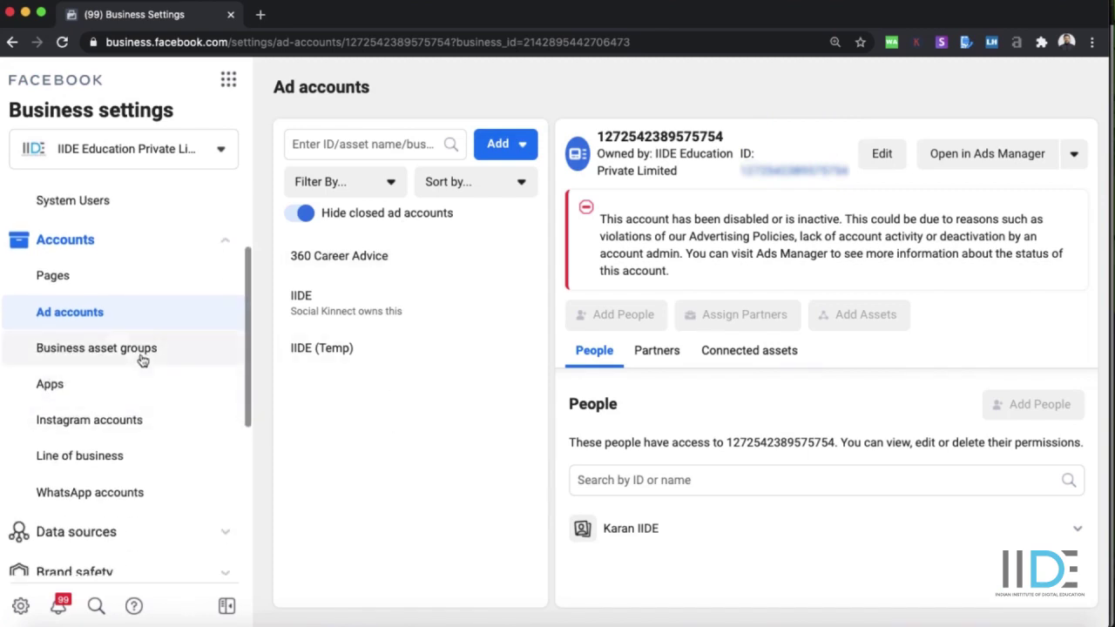
pyautogui.click(142, 359)
pyautogui.click(83, 384)
pyautogui.click(90, 421)
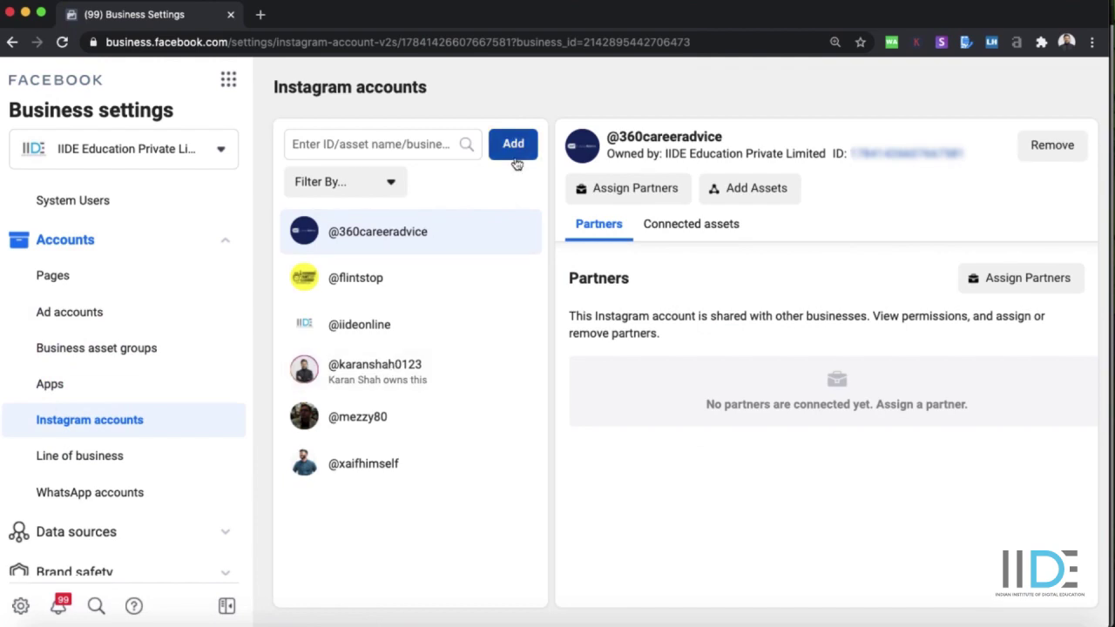
# Open the Add Instagram account prompt, then dismiss it without connecting an account
pyautogui.click(516, 147)
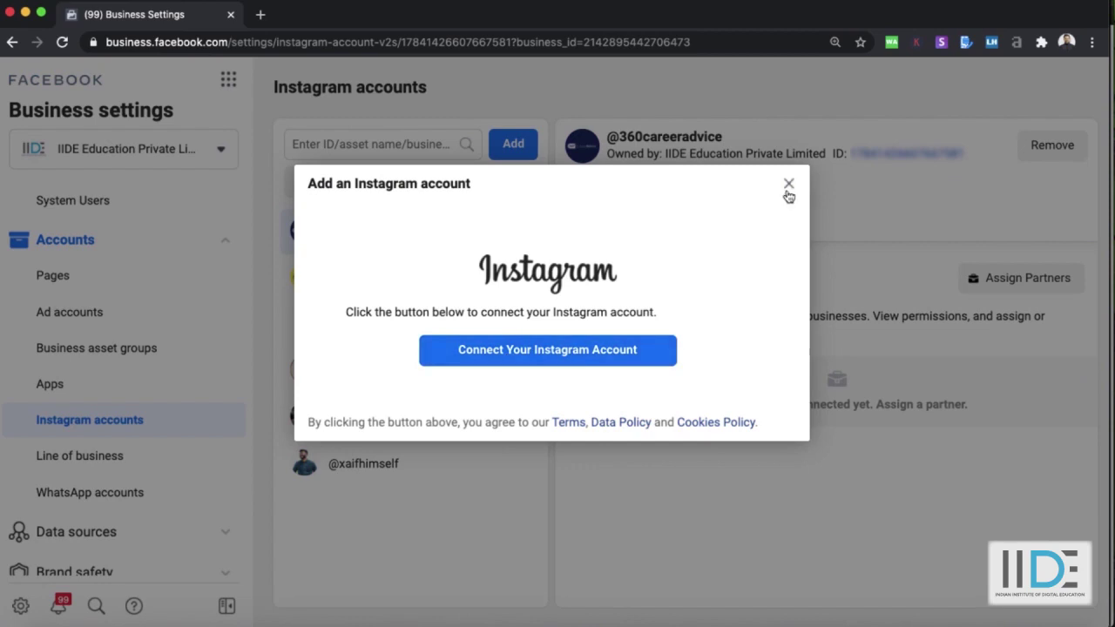
pyautogui.click(789, 185)
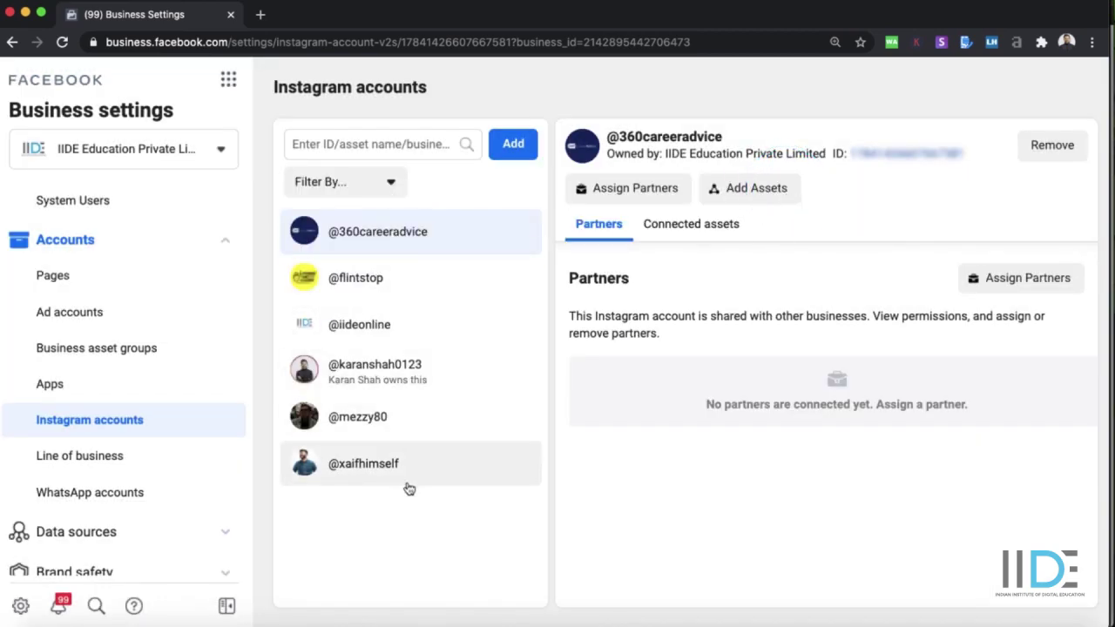
pyautogui.scroll(-2, 105, 445)
# Open Add WhatsApp account in WhatsApp accounts, close it unfilled, and return to Ad accounts
pyautogui.click(94, 429)
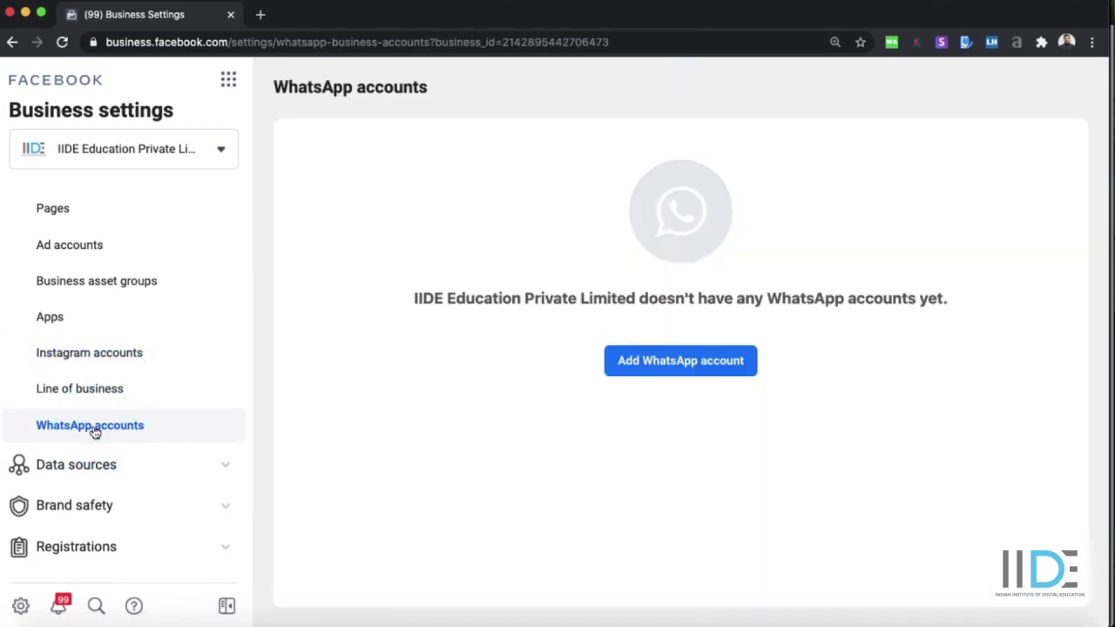
pyautogui.click(661, 372)
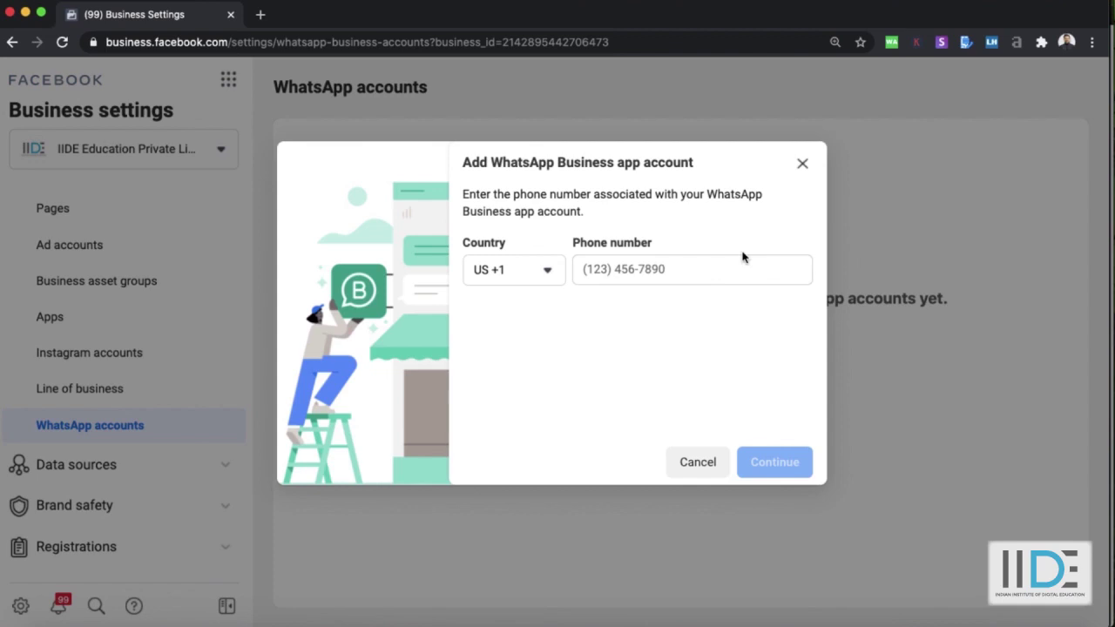
pyautogui.click(803, 162)
pyautogui.scroll(2, 159, 356)
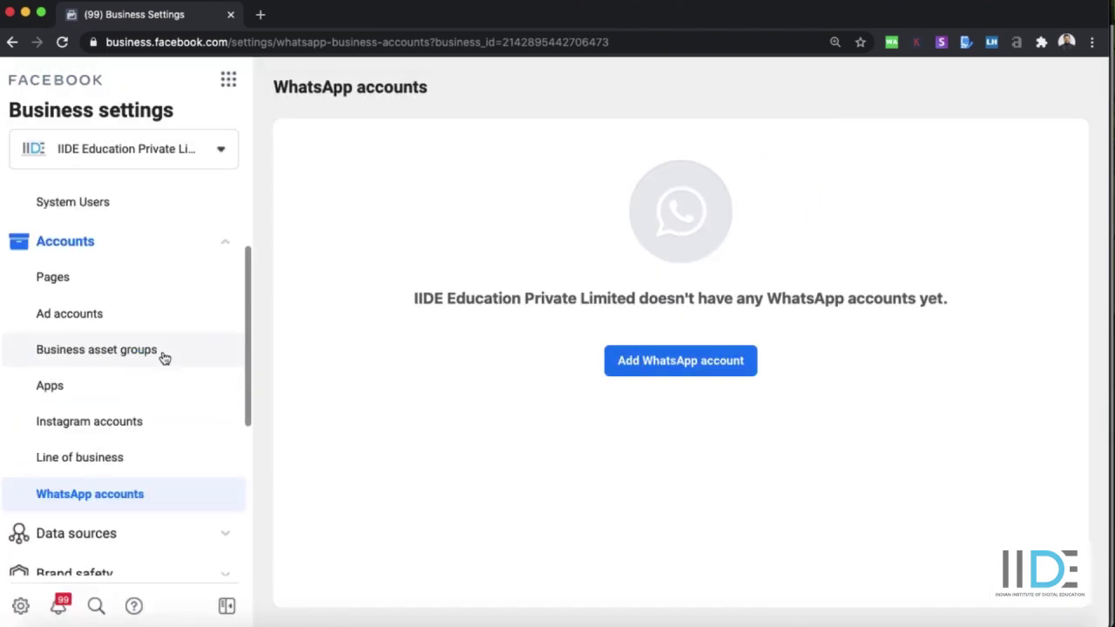
pyautogui.click(102, 324)
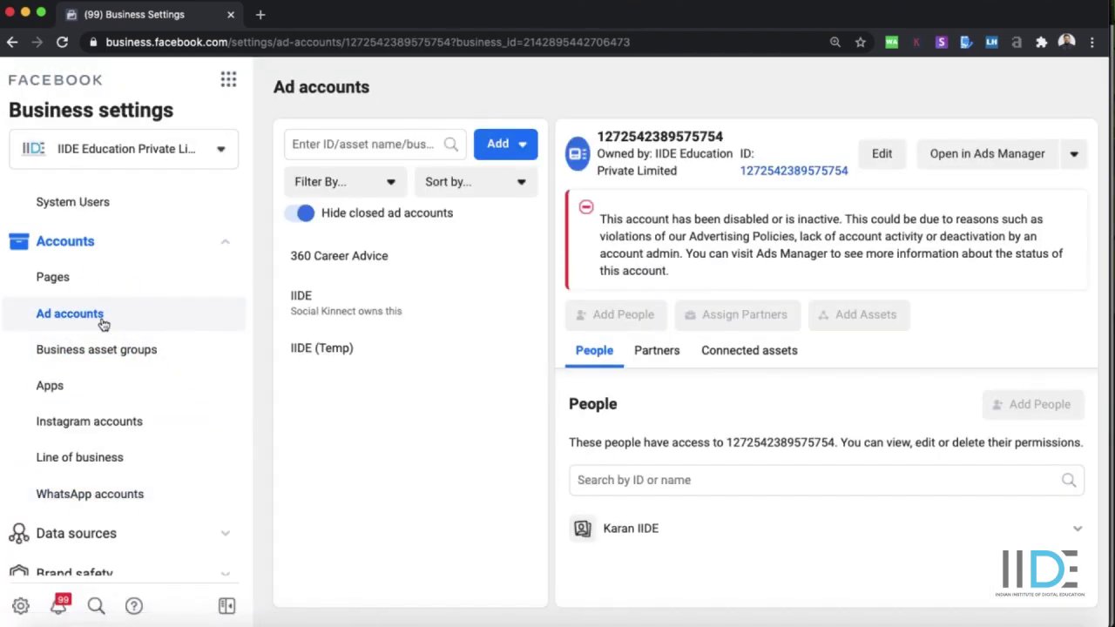
# Start creating a new ad account and enter a name for it
pyautogui.click(511, 143)
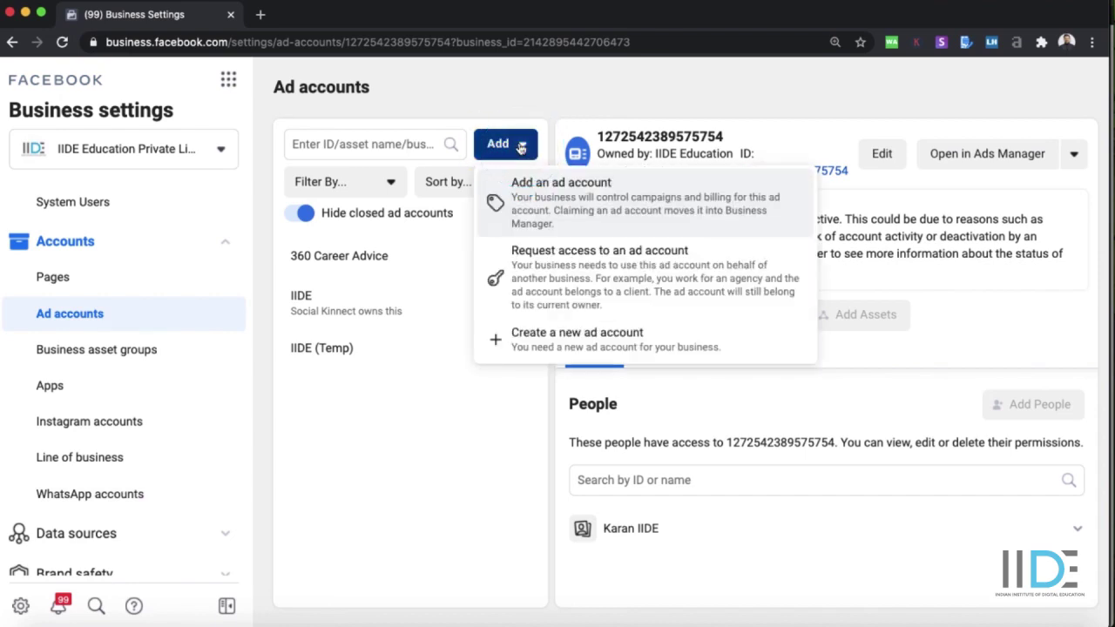
pyautogui.click(564, 340)
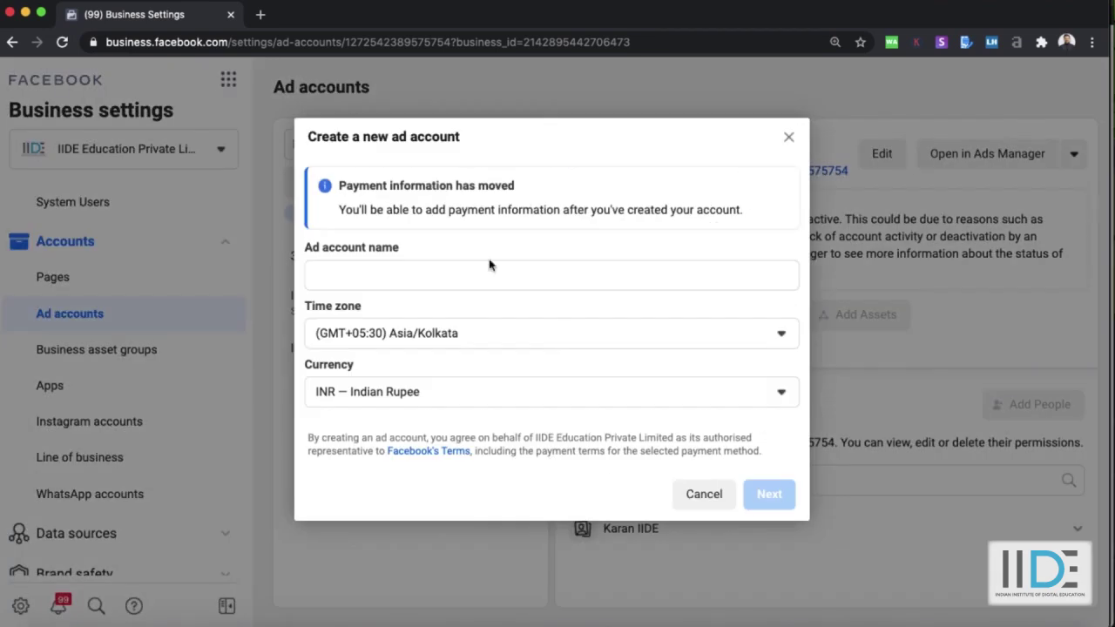
pyautogui.click(444, 275)
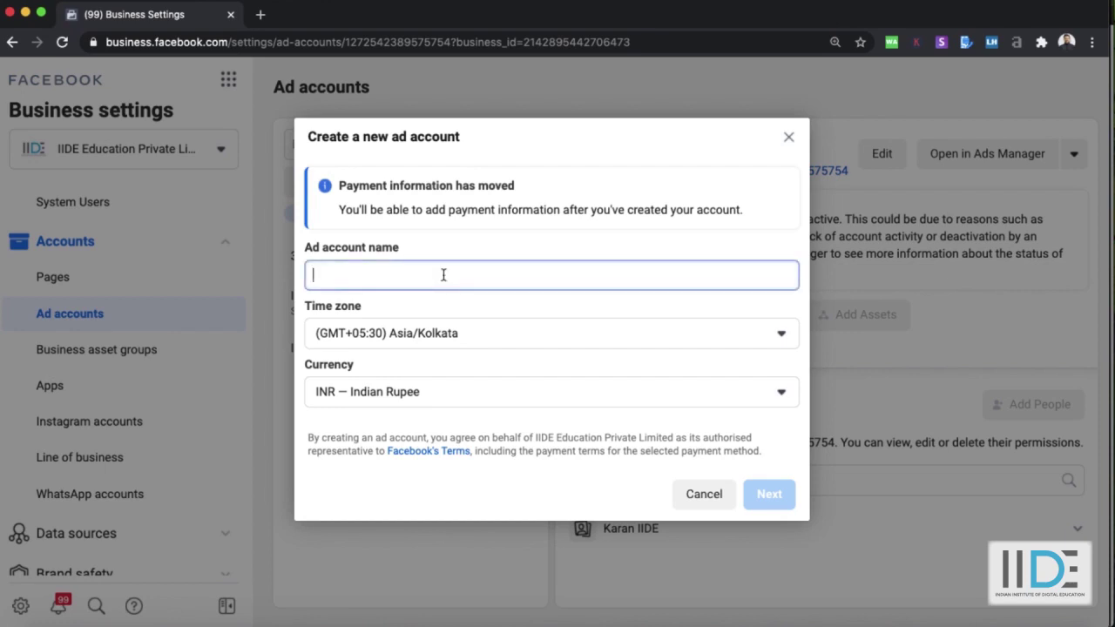
pyautogui.write('My 1ST')
pyautogui.press('BackSpace')
pyautogui.press('BackSpace')
pyautogui.write('st Ad Account')
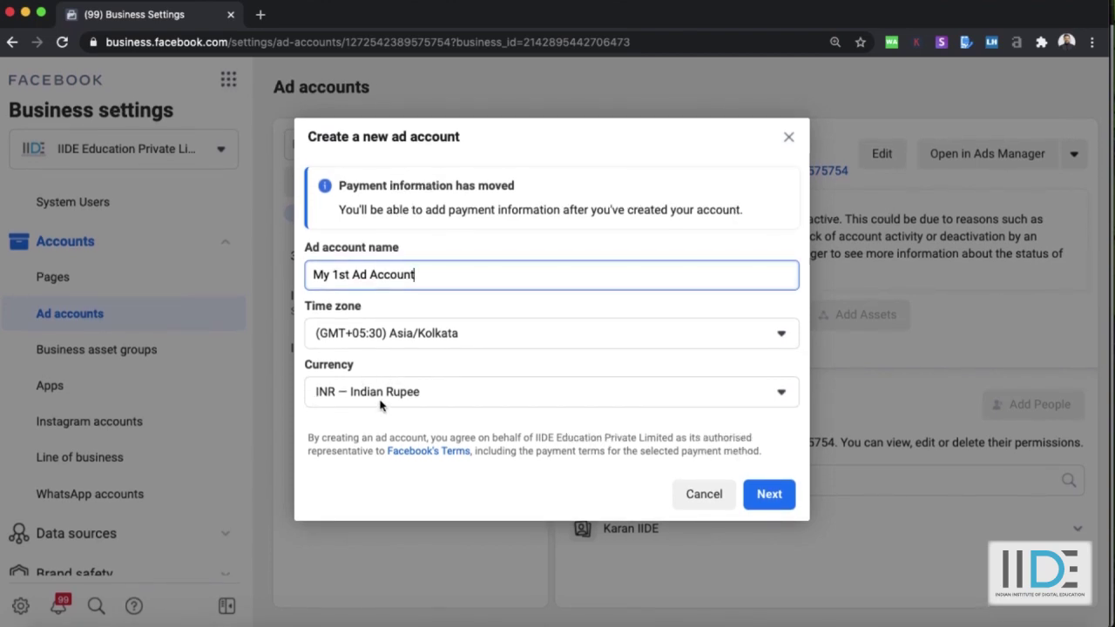
# Keep Indian Rupee as the currency, then close the form without creating the account
pyautogui.click(415, 392)
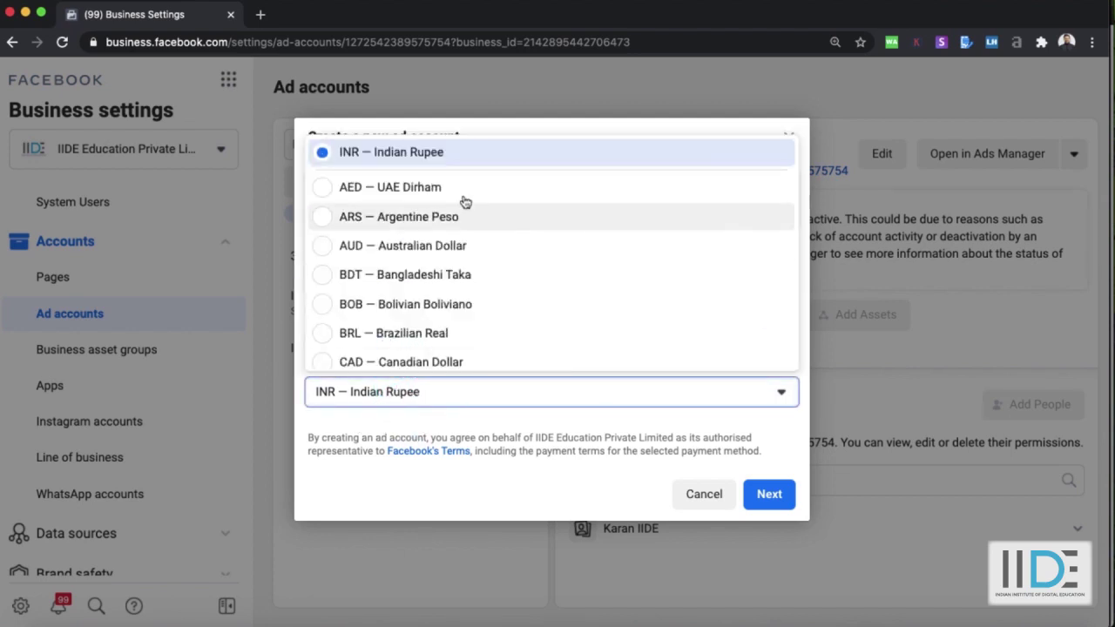
pyautogui.click(411, 152)
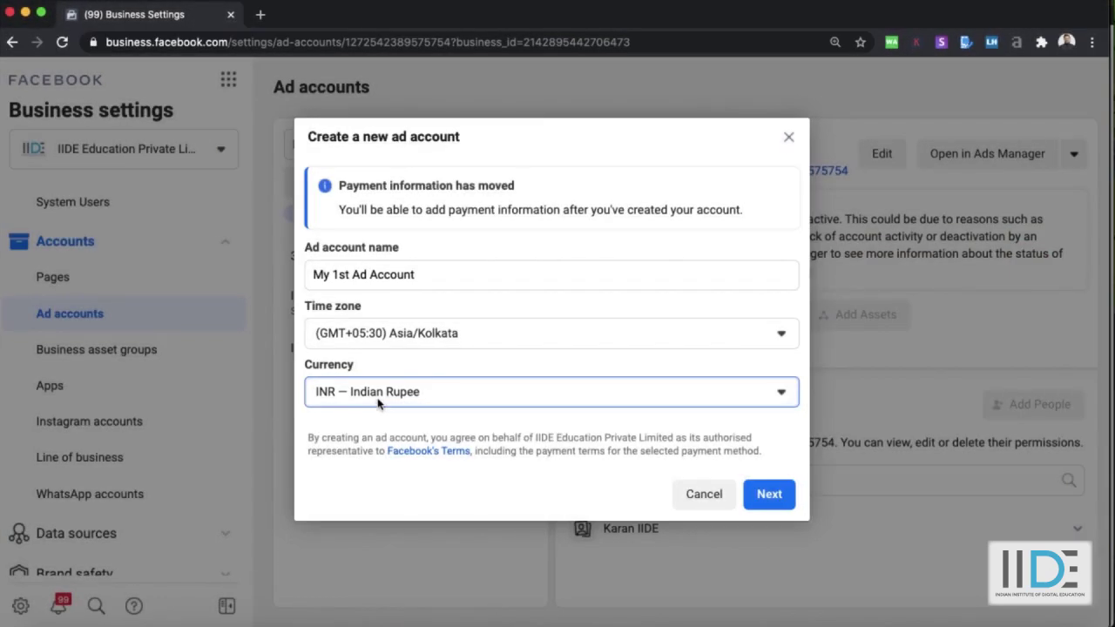
pyautogui.click(790, 141)
pyautogui.scroll(-2, 86, 458)
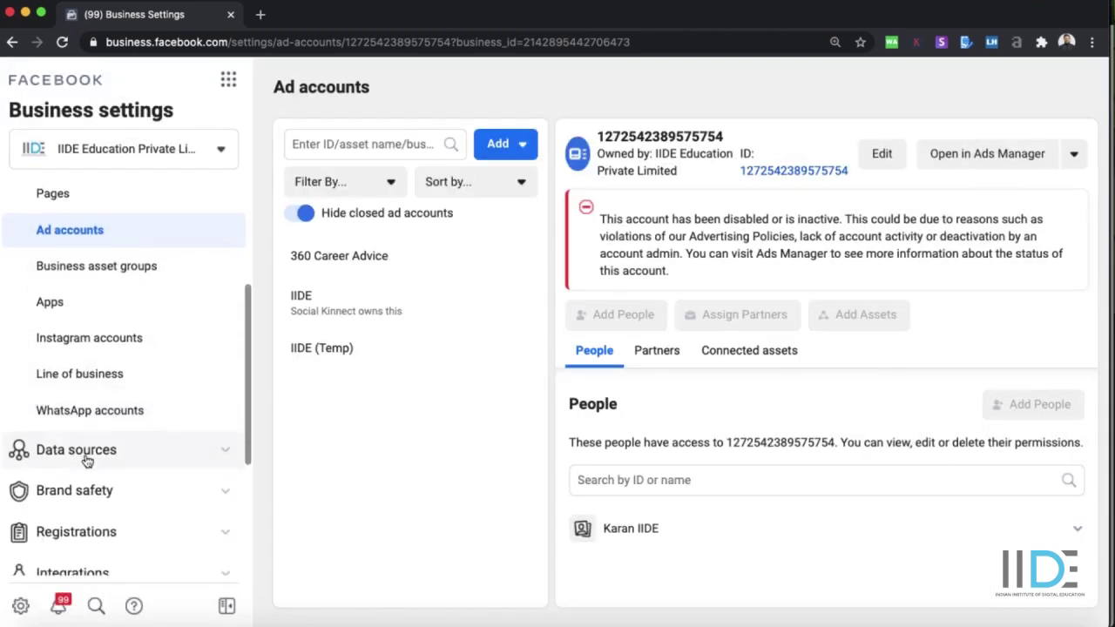
pyautogui.scroll(-4, 87, 460)
pyautogui.click(78, 447)
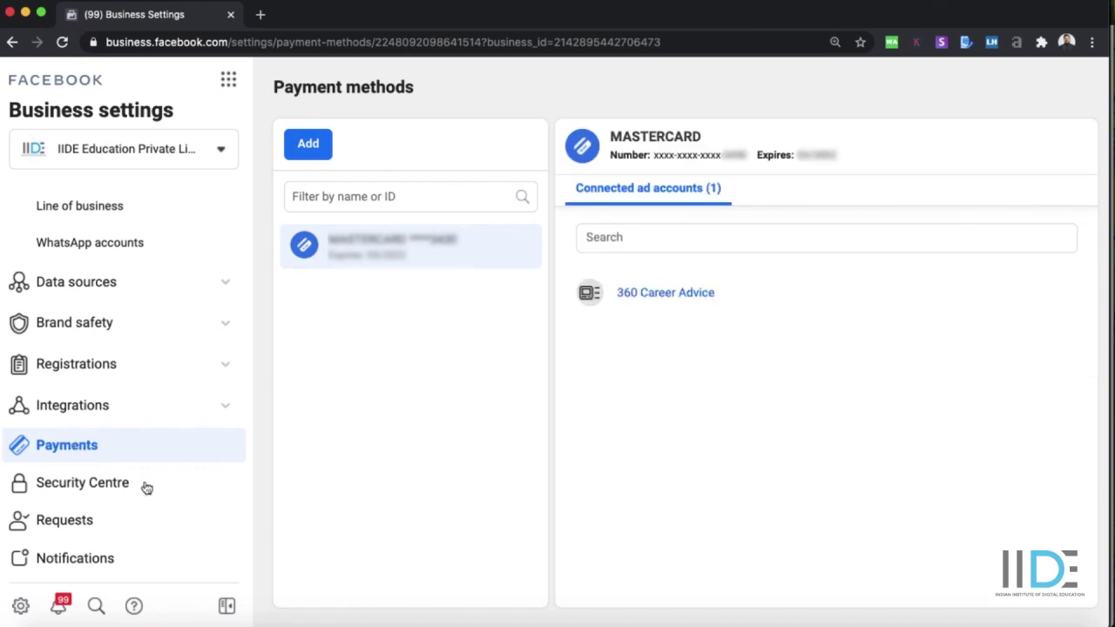
# Open the Select a payment method form for a new card, then cancel it unfilled
pyautogui.click(315, 148)
pyautogui.click(322, 153)
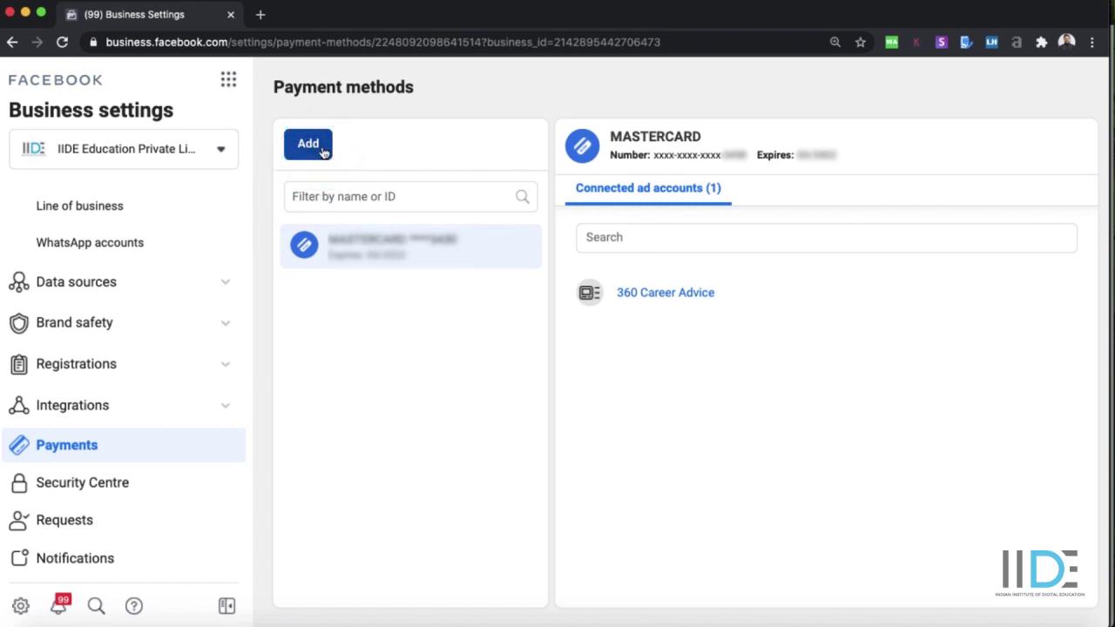
pyautogui.click(311, 146)
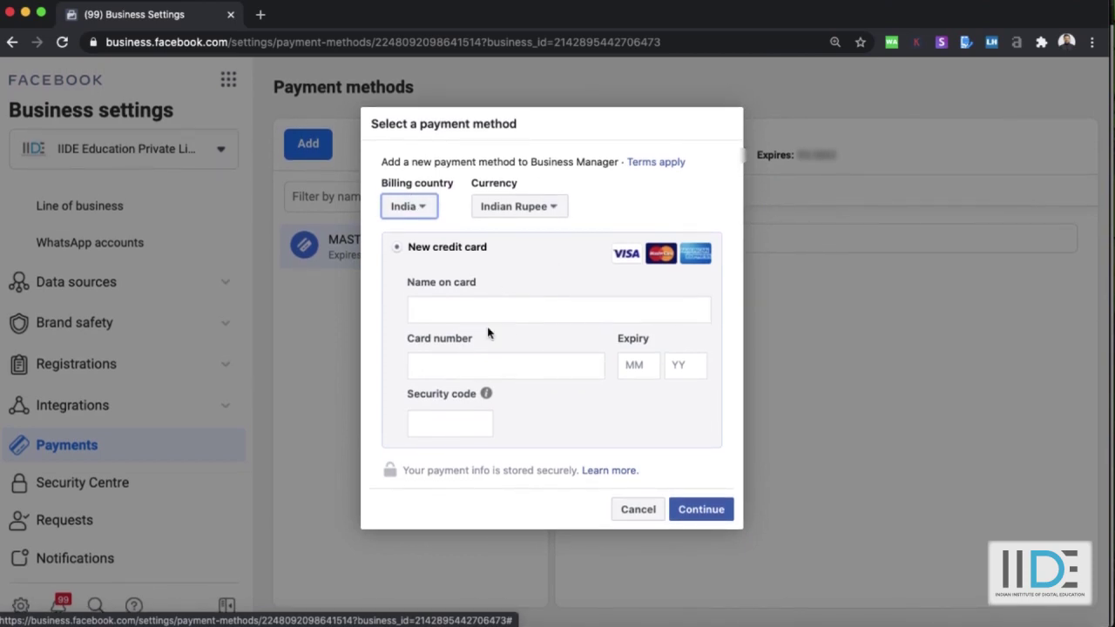
pyautogui.click(647, 511)
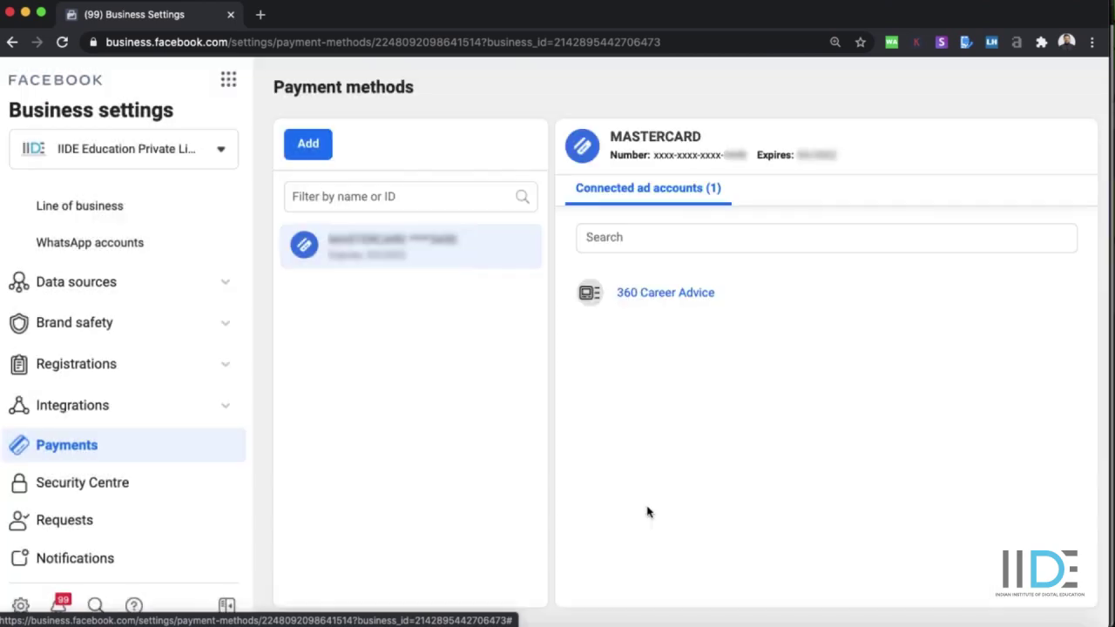
pyautogui.scroll(-2, 87, 371)
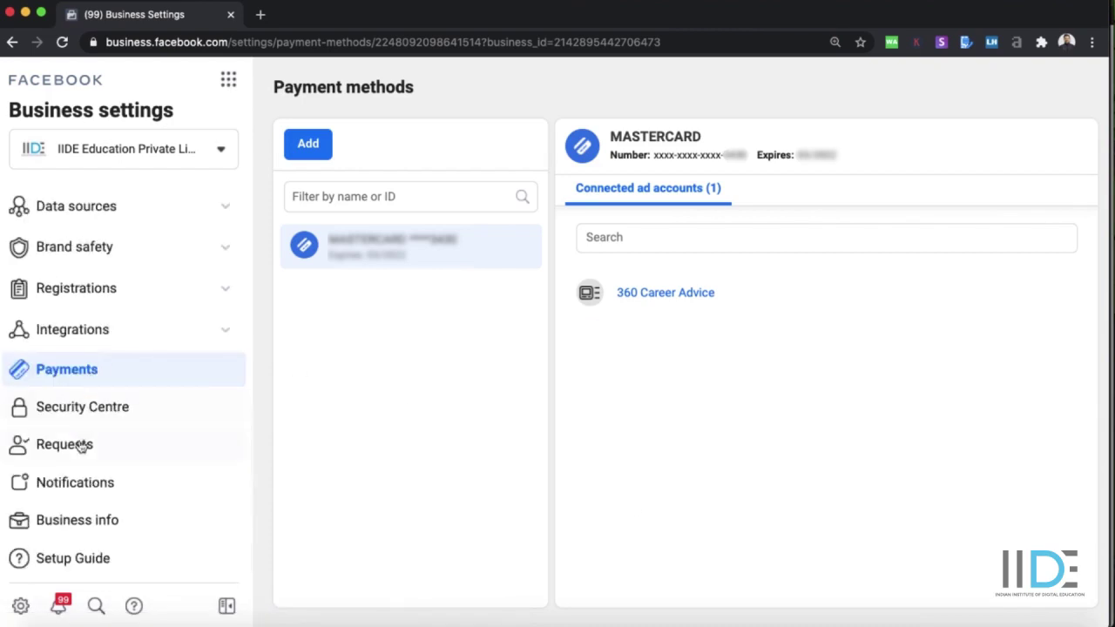
# Scroll through Business info, noting the 20 Aug 2019 verification and ad account limit of 5
pyautogui.click(78, 523)
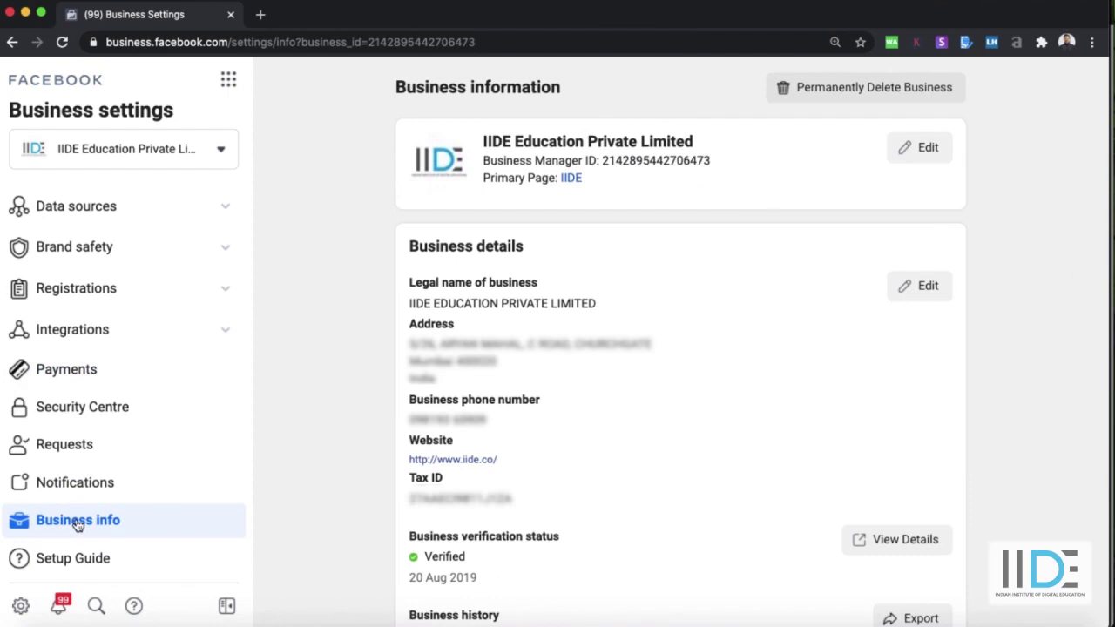
pyautogui.scroll(-2, 592, 404)
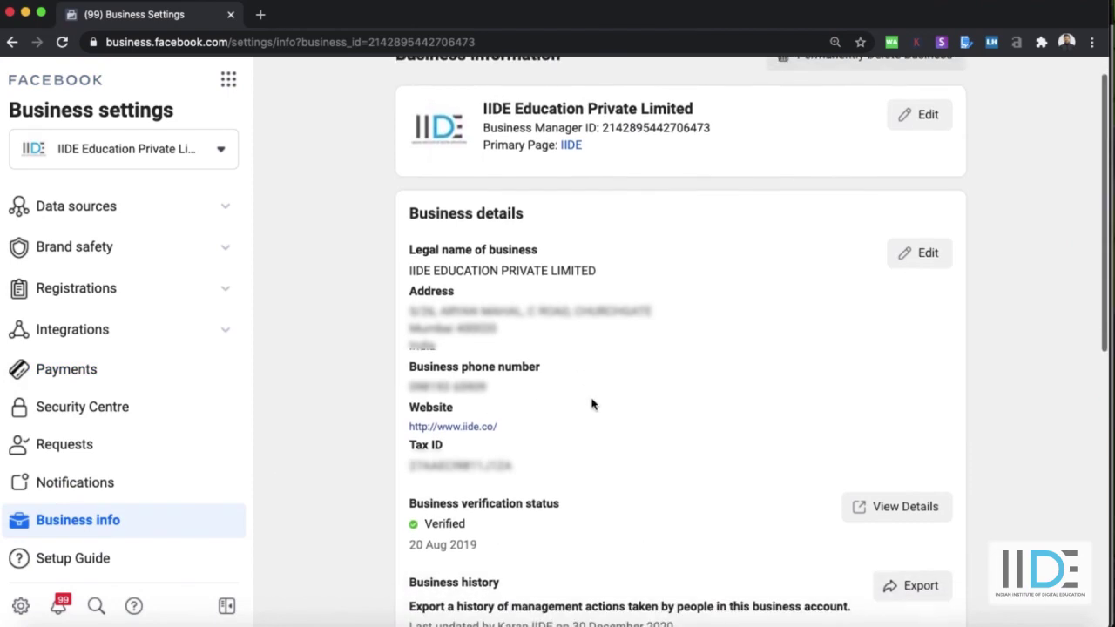
pyautogui.scroll(-3, 463, 344)
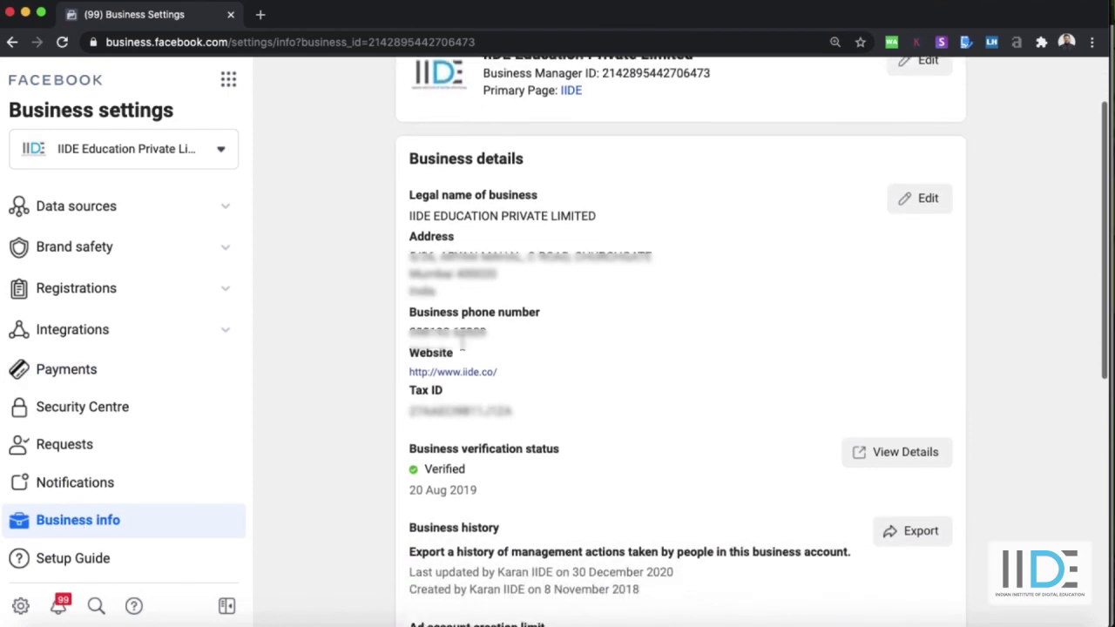
pyautogui.scroll(-6, 463, 343)
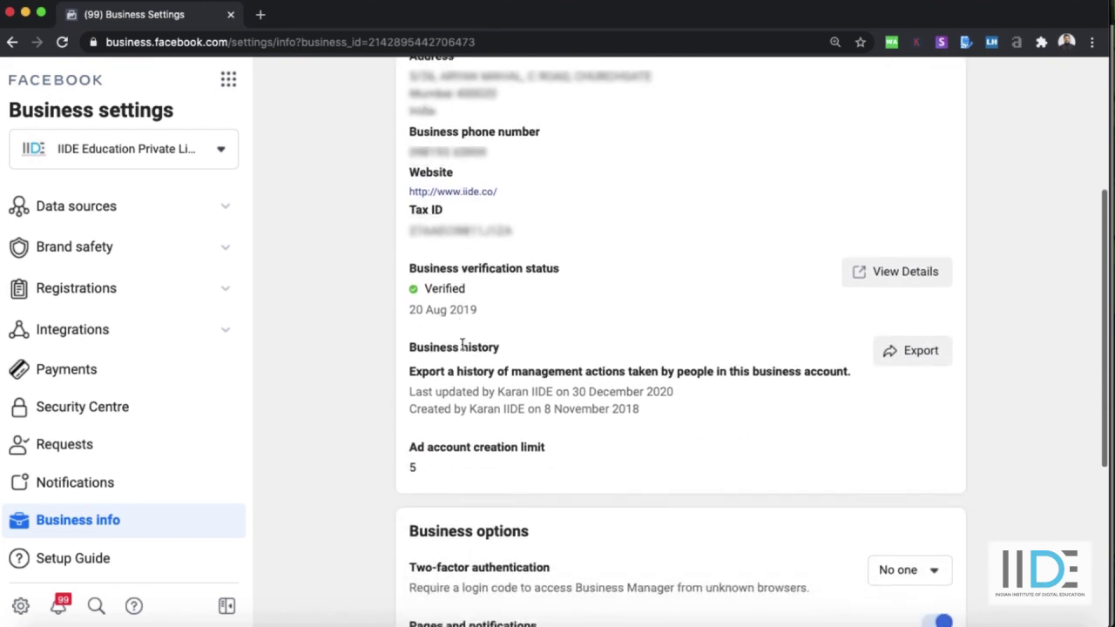
pyautogui.scroll(-4, 463, 344)
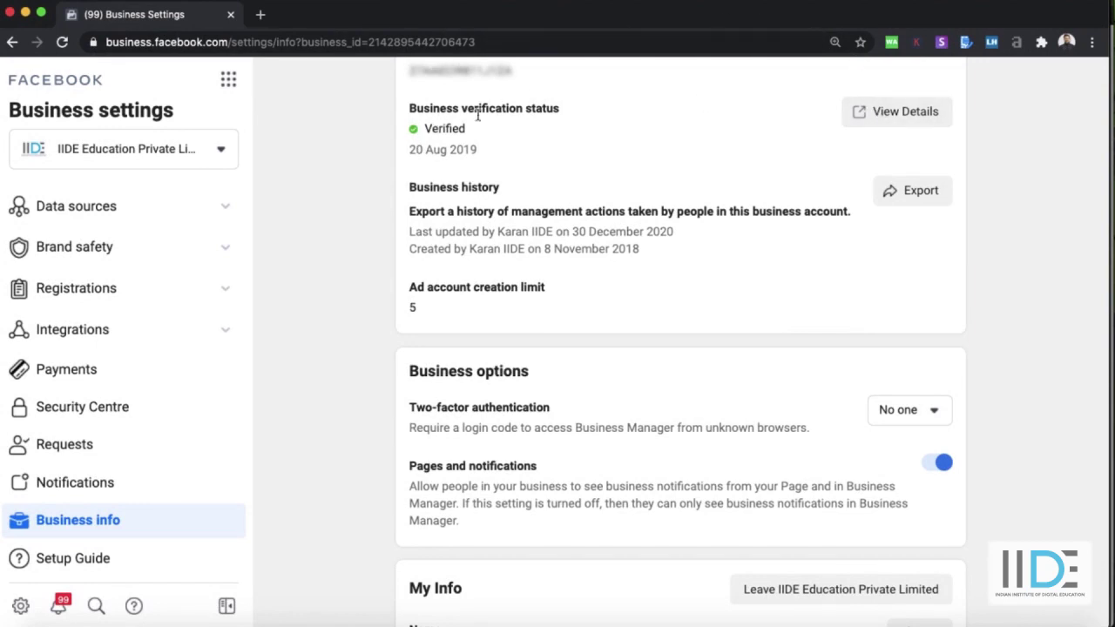
pyautogui.scroll(-4, 468, 229)
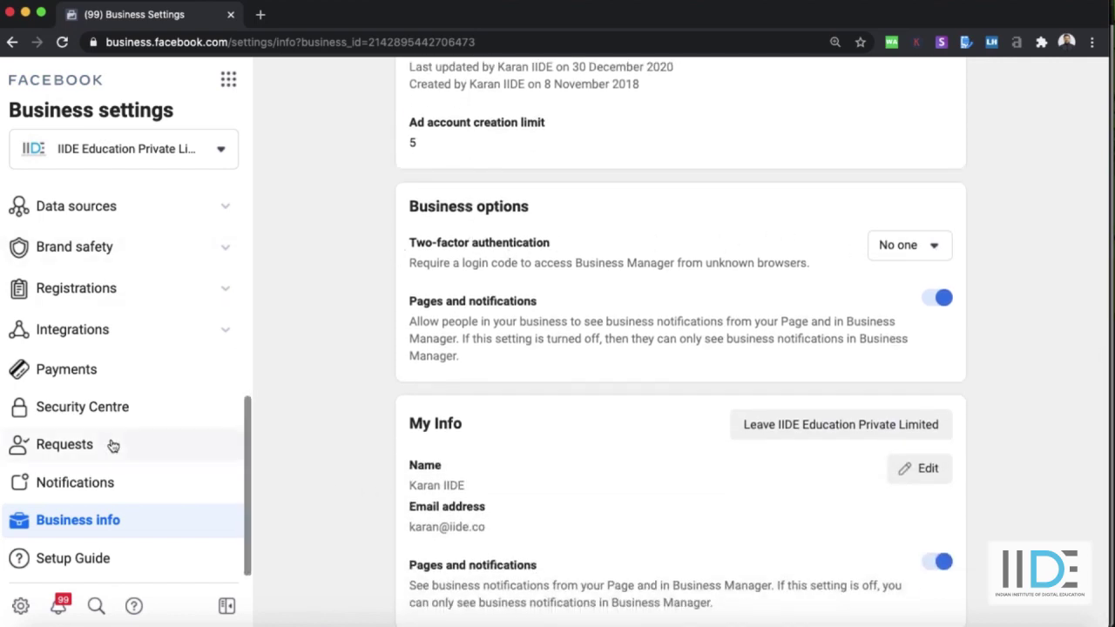
pyautogui.scroll(1, 112, 444)
pyautogui.scroll(5, 464, 364)
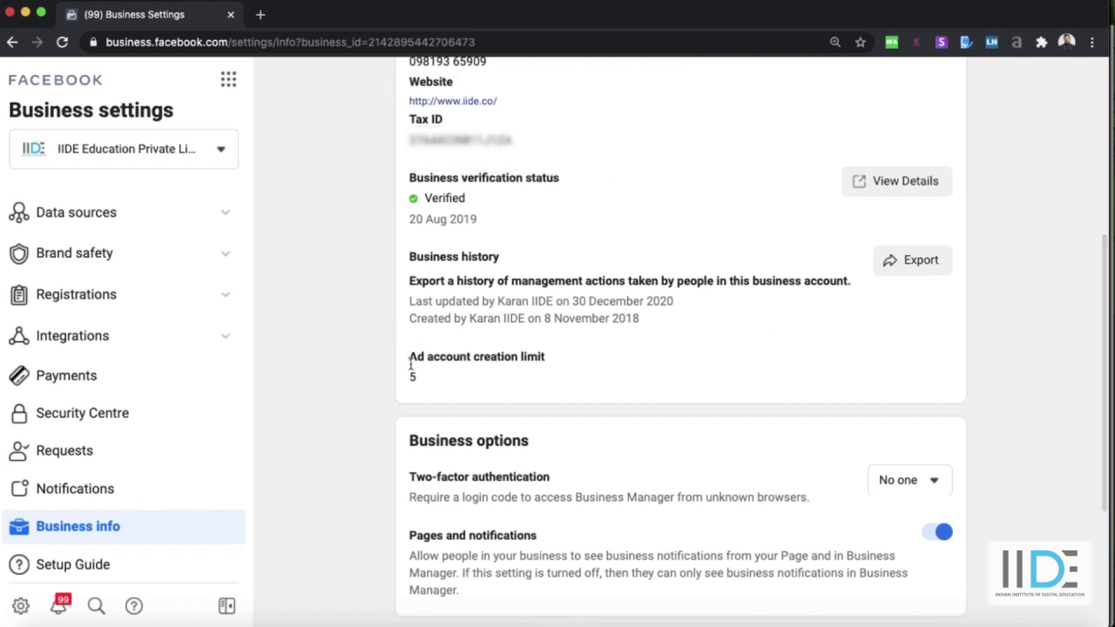
pyautogui.moveTo(398, 359); pyautogui.dragTo(448, 383)
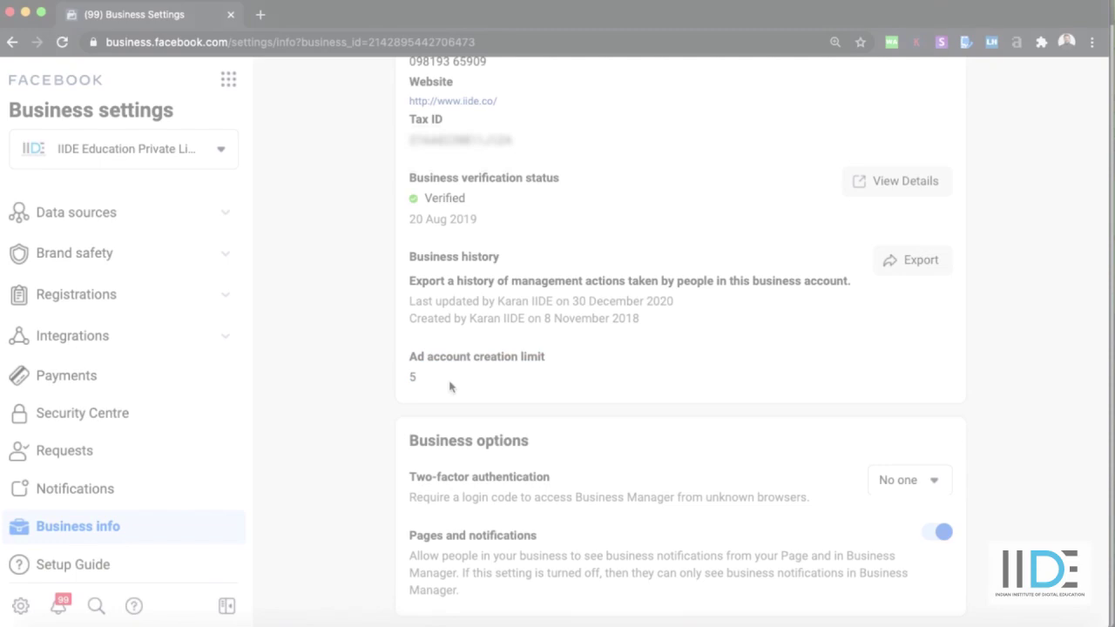